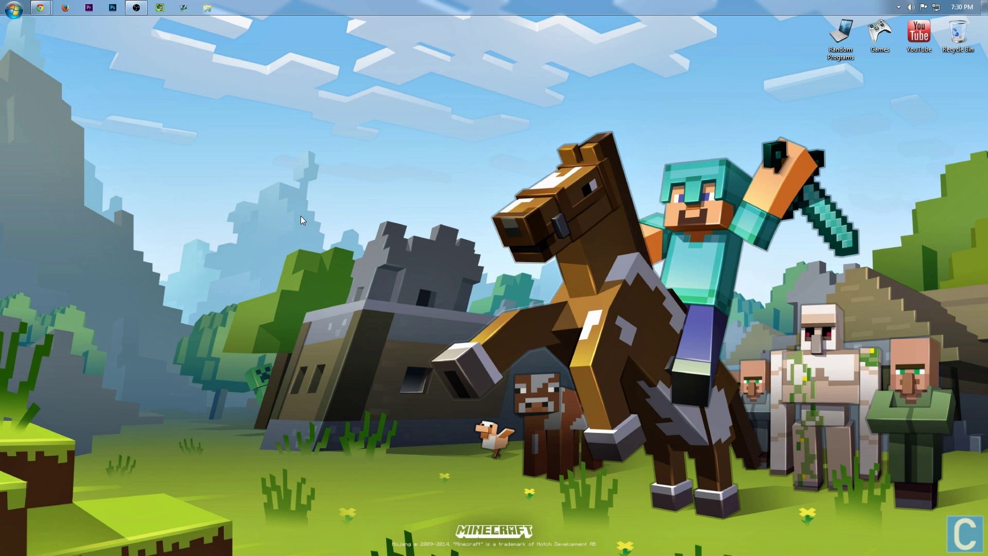
- Open the Forge 1.7.2 requirement link from the Mo'Creatures page in a new tab
mouse_move(40, 7)
left_click(178, 65)
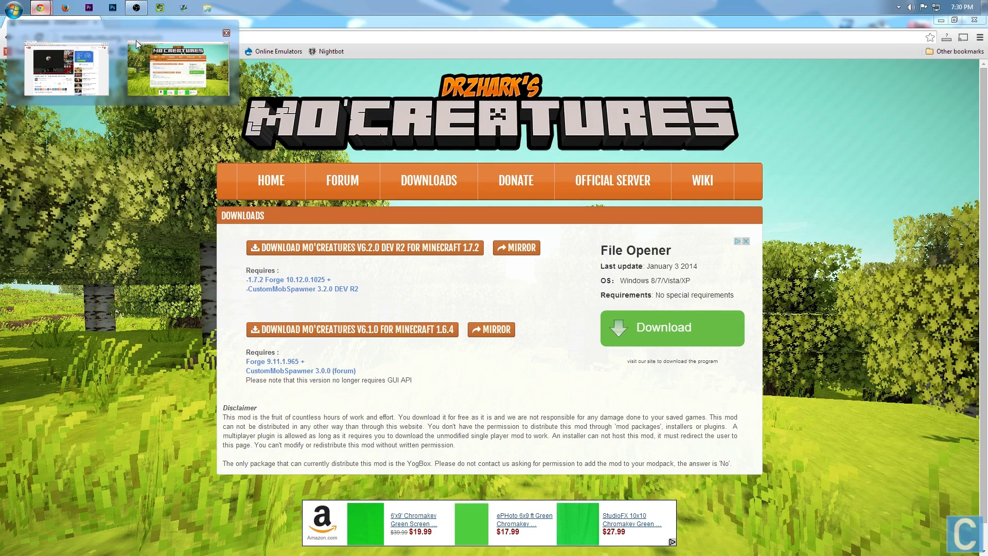
right_click(266, 279)
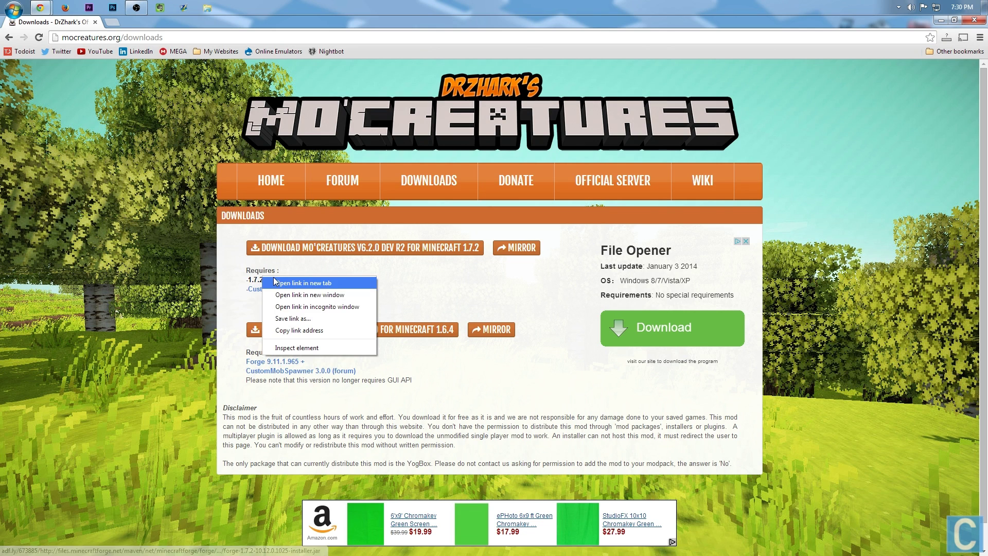
left_click(298, 286)
left_click(150, 22)
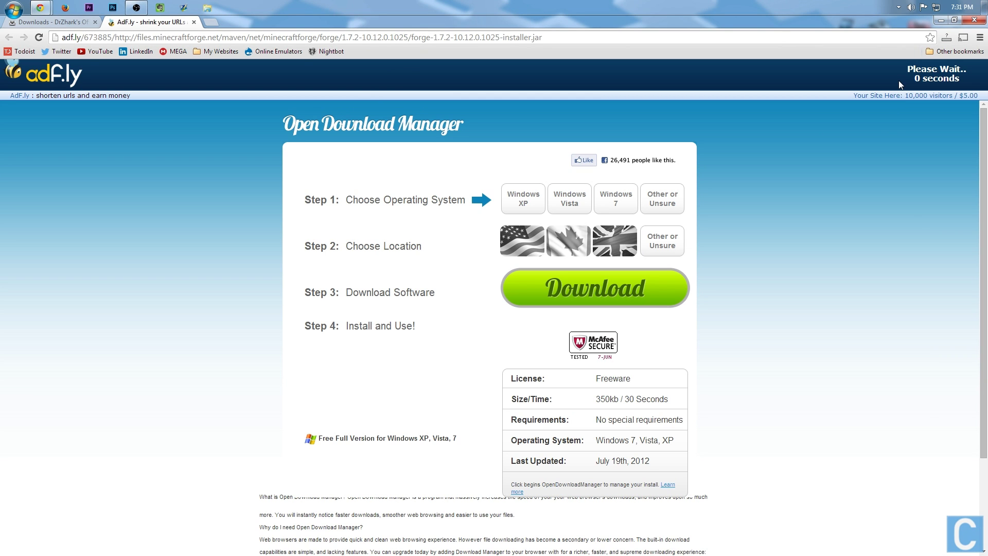
left_click(58, 22)
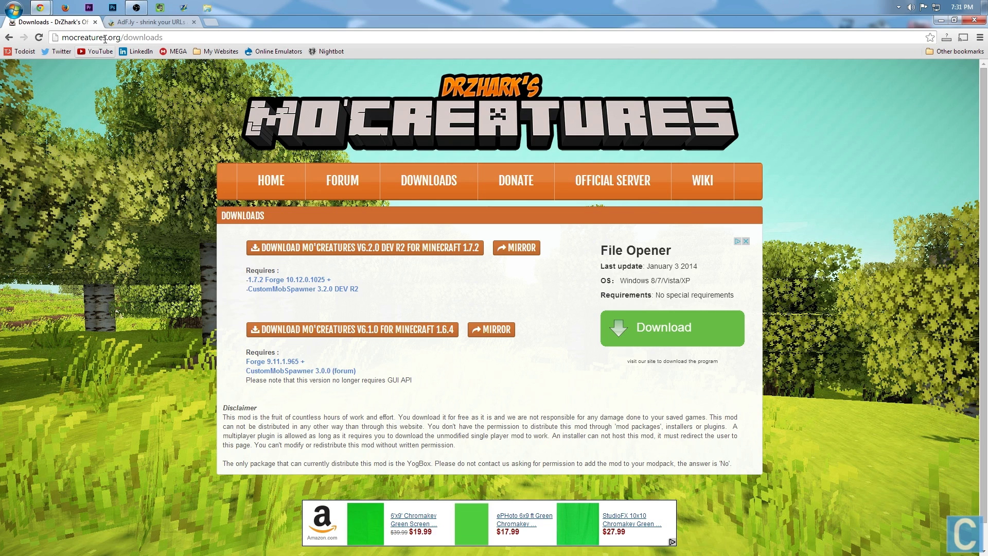
left_click(140, 22)
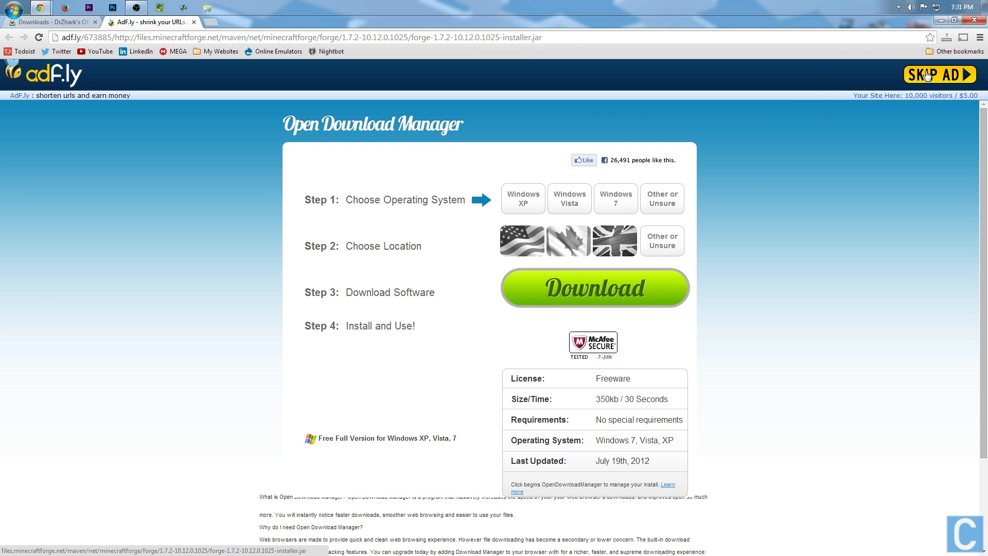
- Skip the ad, keep the Forge 1.7.2 installer download, and close the ad tab
left_click(73, 20)
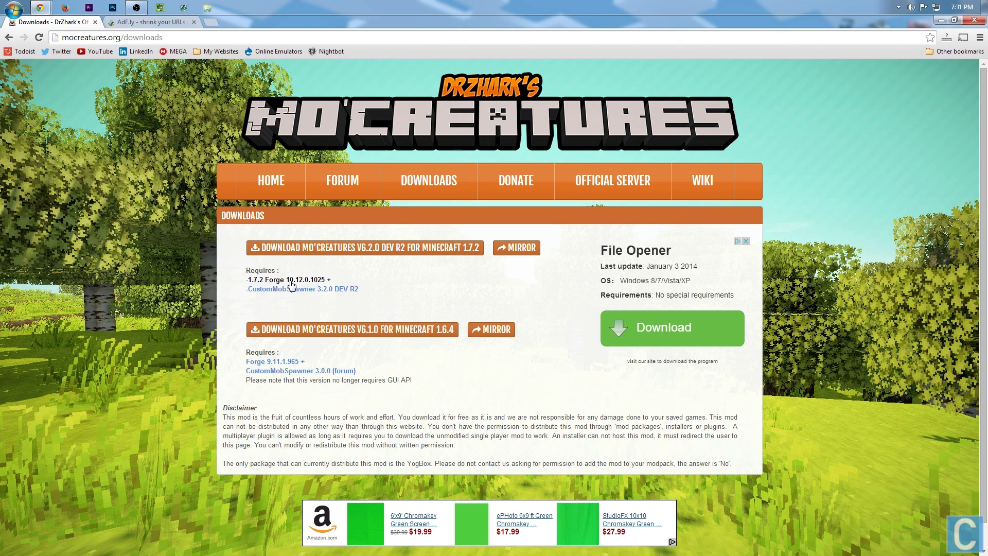
left_click(139, 22)
left_click(927, 80)
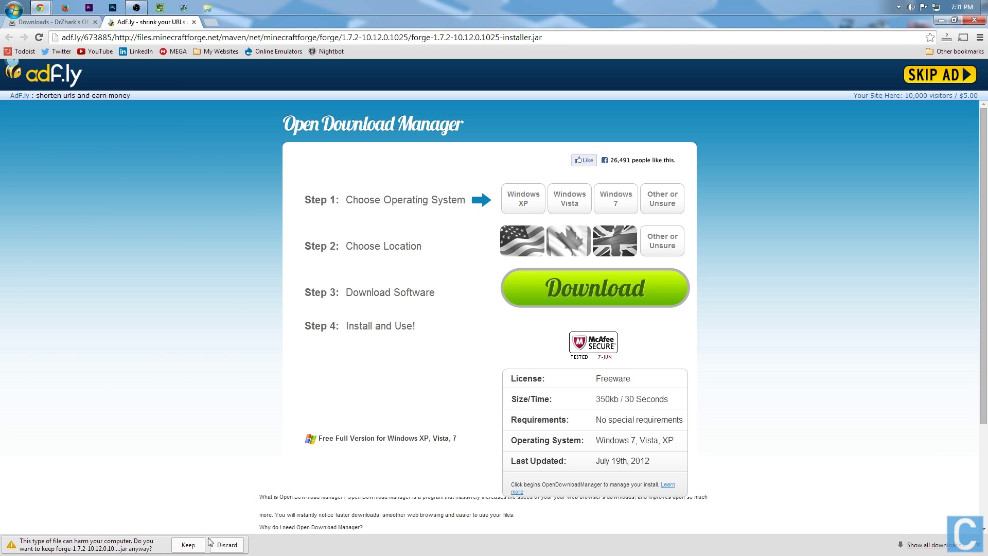
left_click(197, 544)
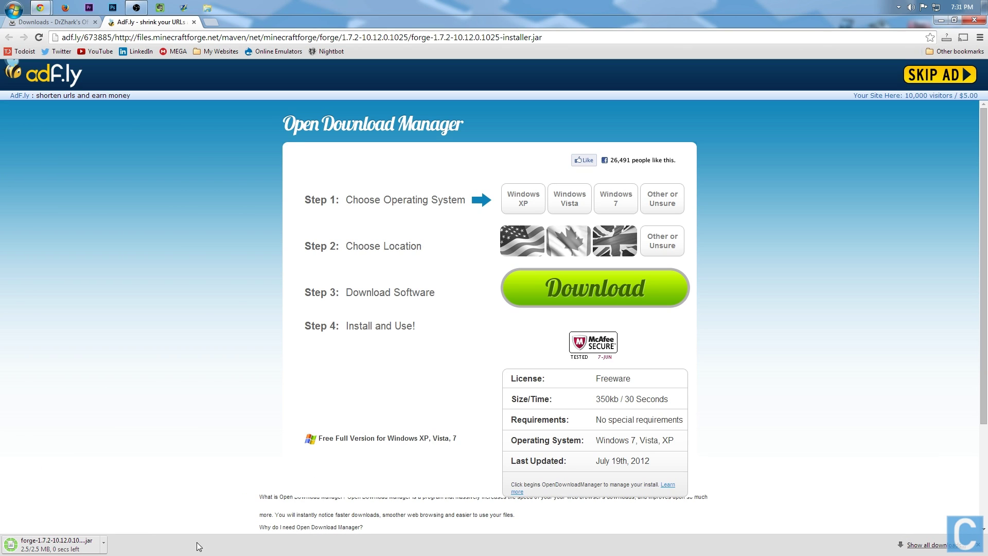
left_click(194, 21)
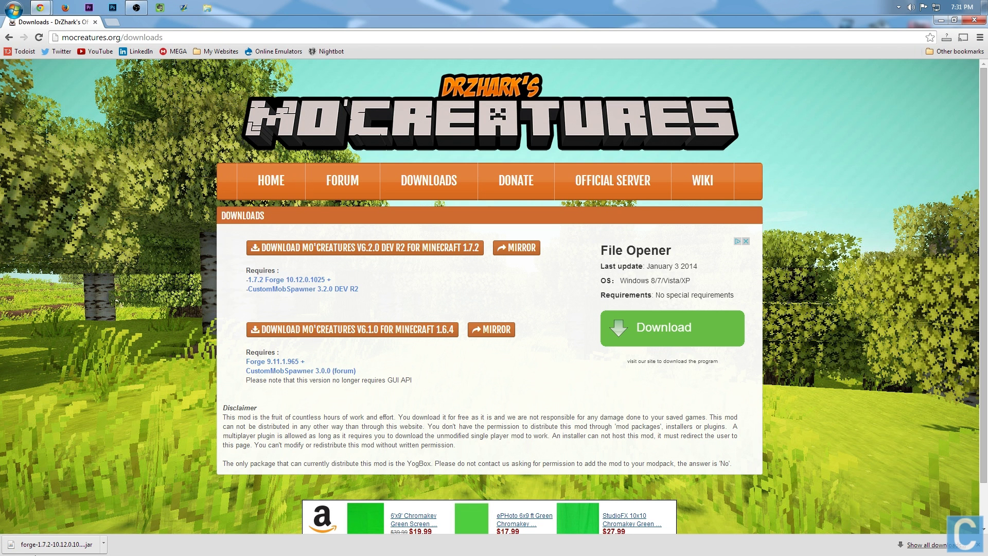
left_click(944, 20)
- Search for the Downloads folder, find it empty, and close it
key("super")
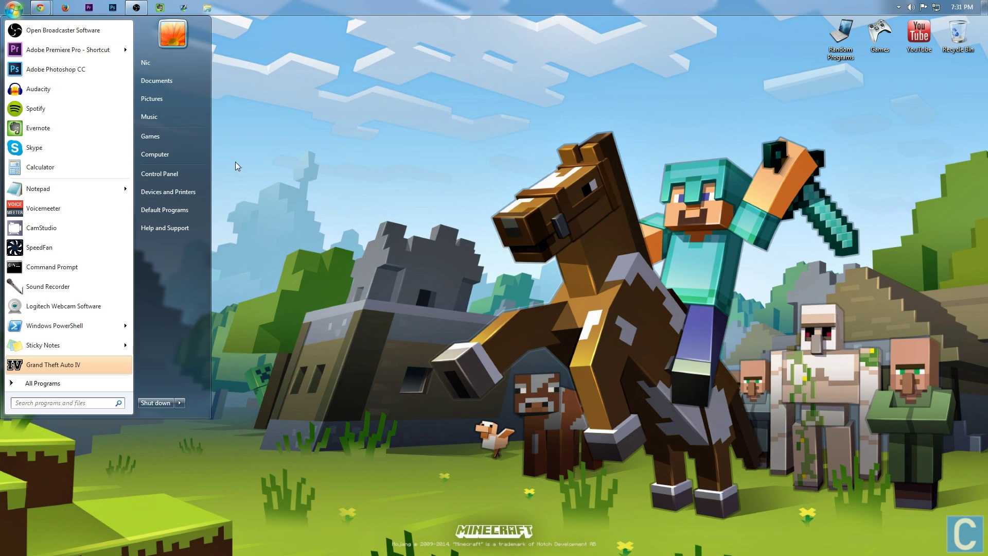
type("donwload")
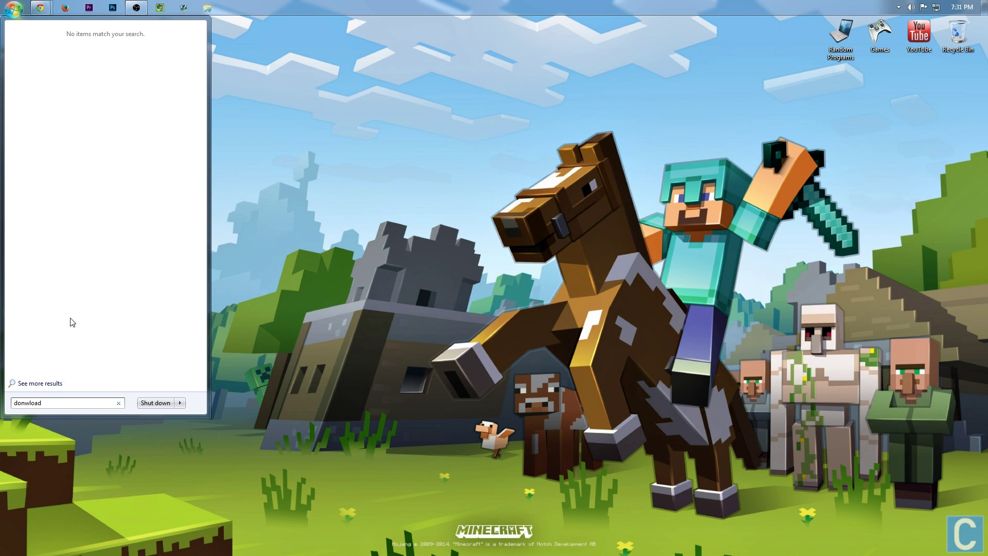
key("ctrl+a")
type("down")
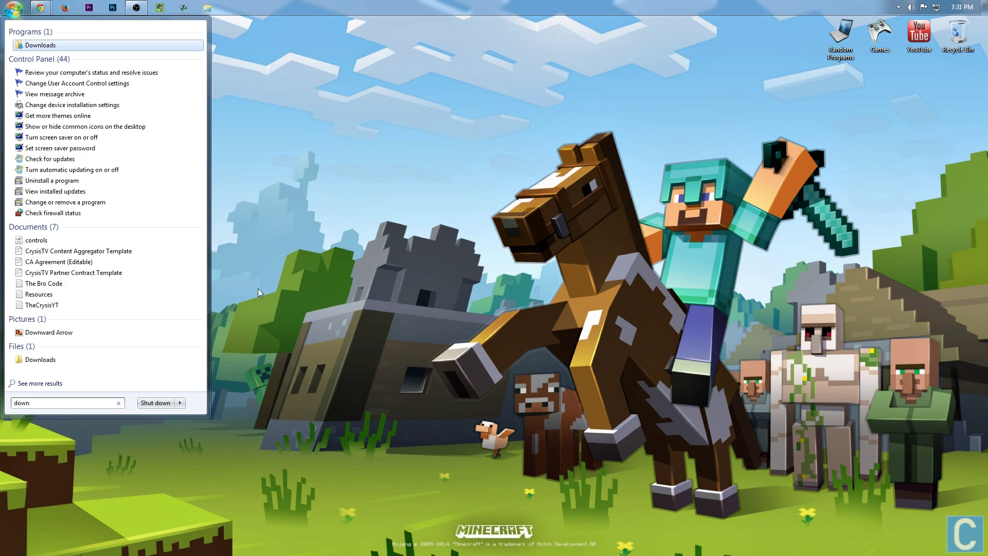
left_click(47, 45)
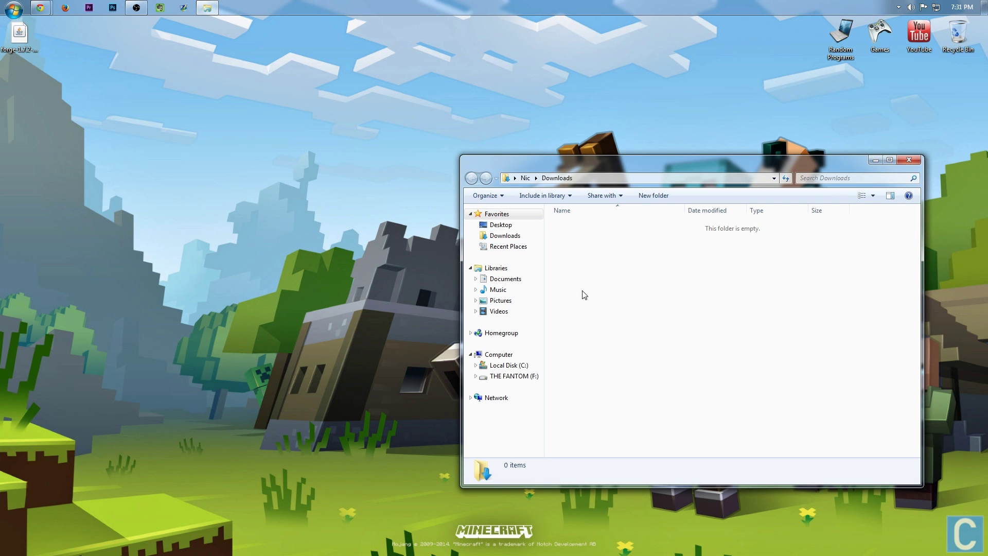
left_click(910, 159)
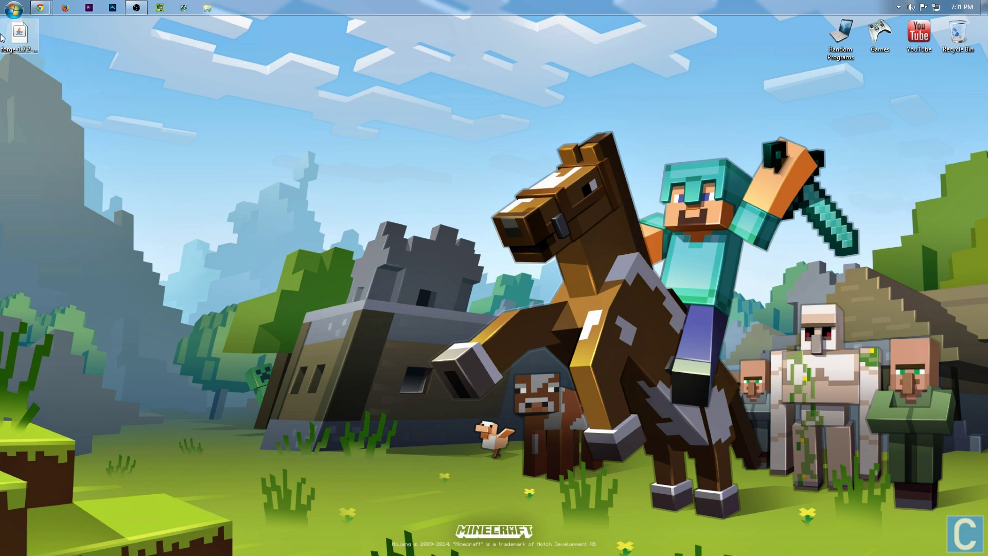
- Run the Forge jar with Java and install the Forge 10.12.0.1025 client profile
right_click(17, 37)
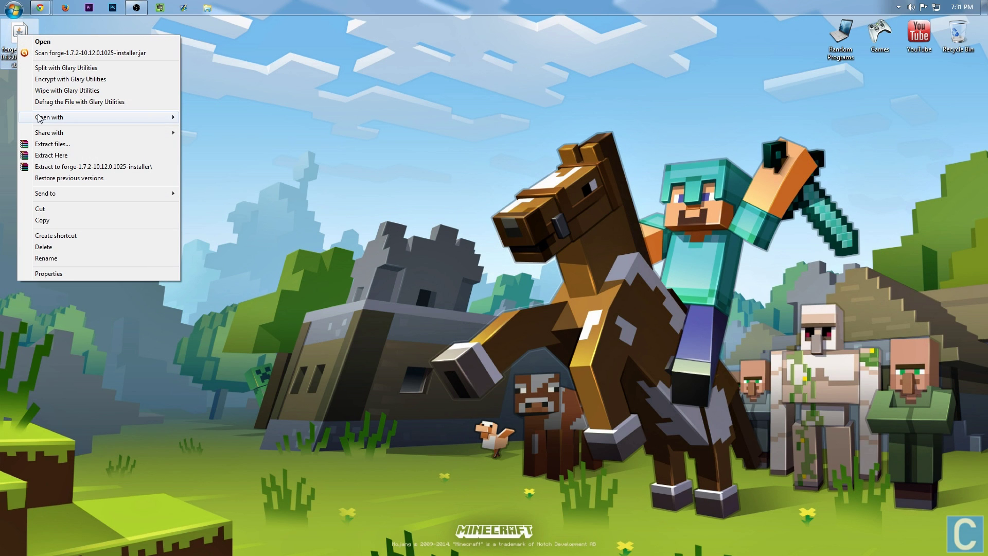
mouse_move(49, 117)
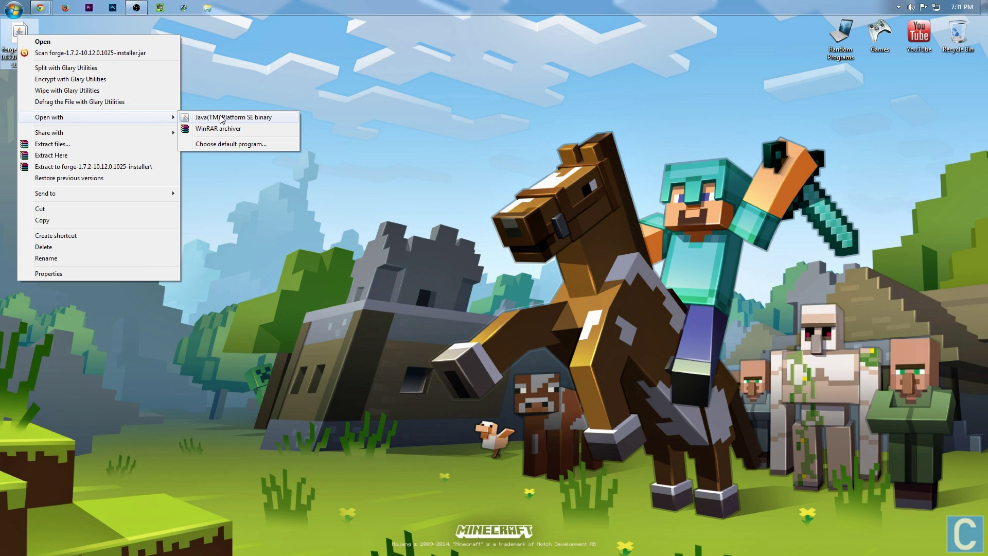
left_click(221, 117)
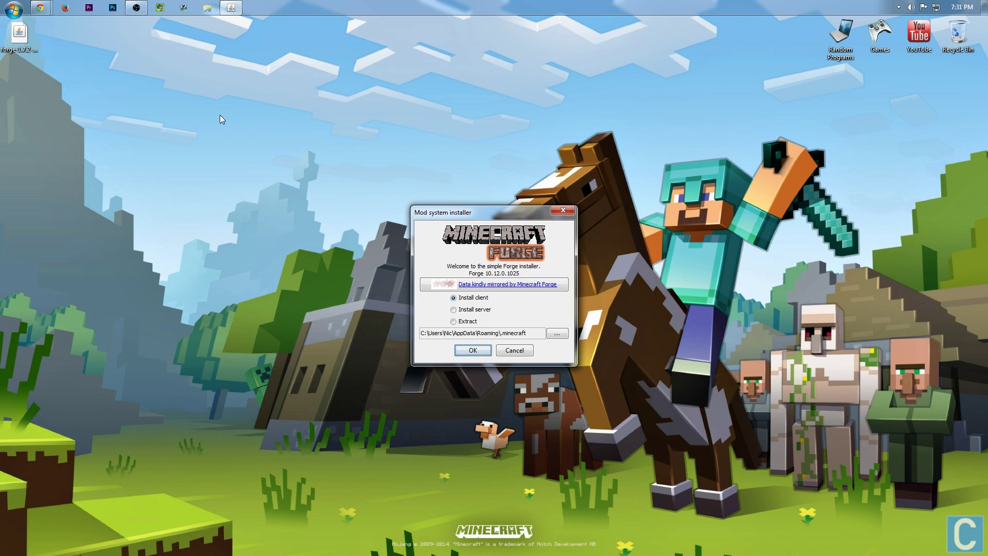
left_click(478, 350)
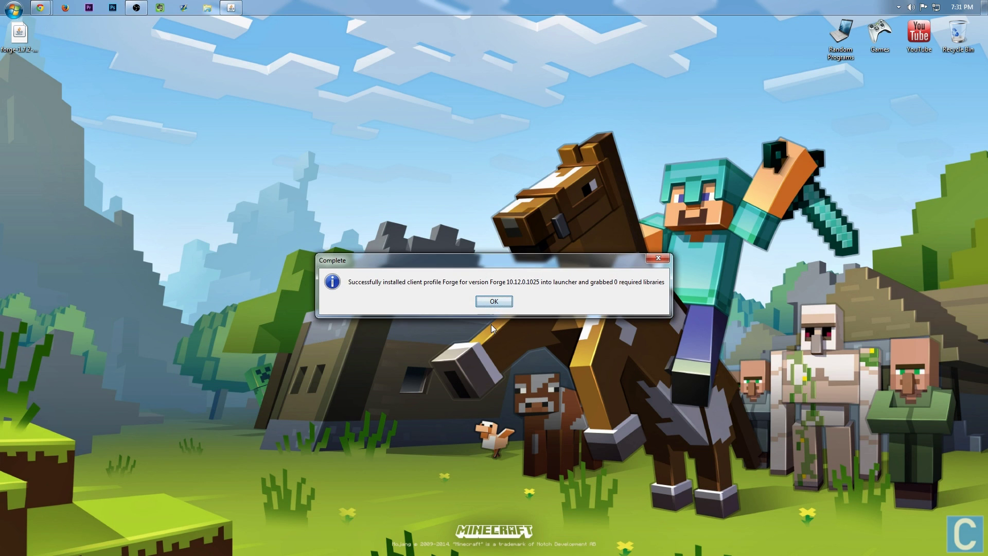
key("Return")
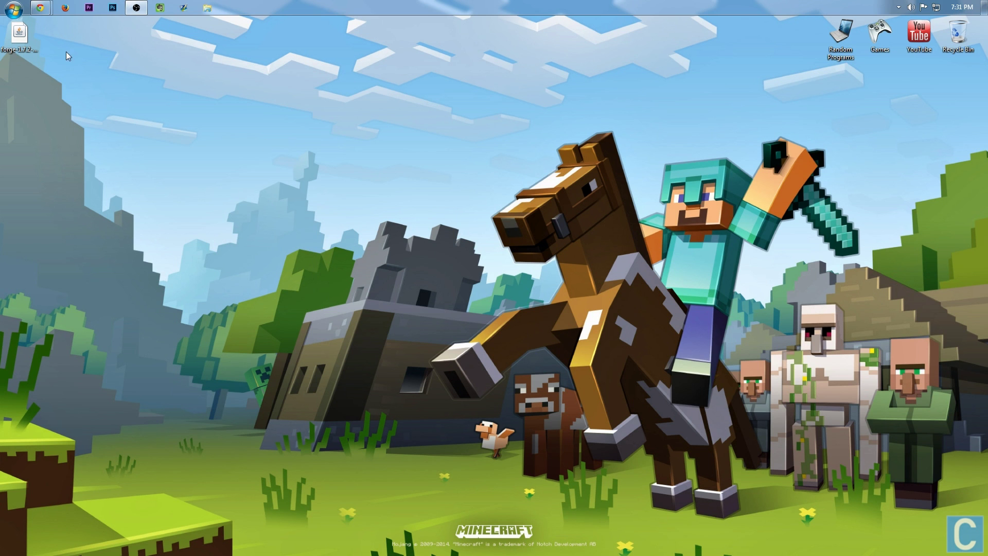
- Open the CustomMobSpawner link from the Mo'Creatures page in a new tab
mouse_move(41, 9)
left_click(146, 67)
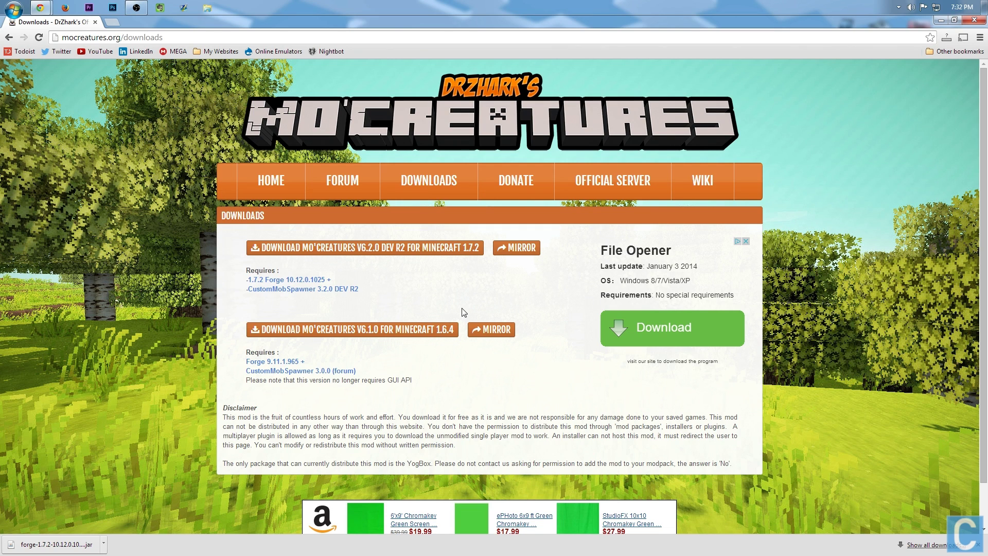
right_click(290, 289)
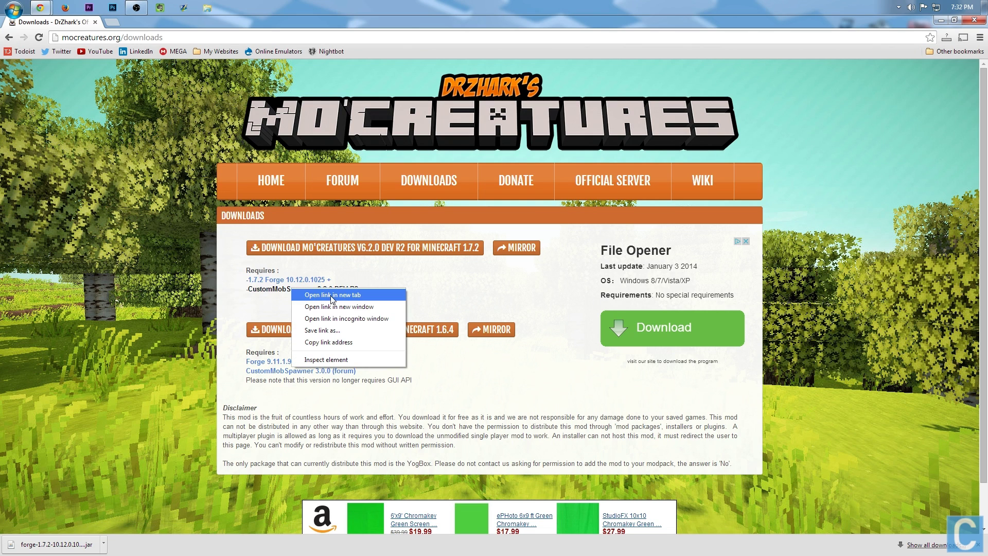
left_click(333, 295)
left_click(128, 23)
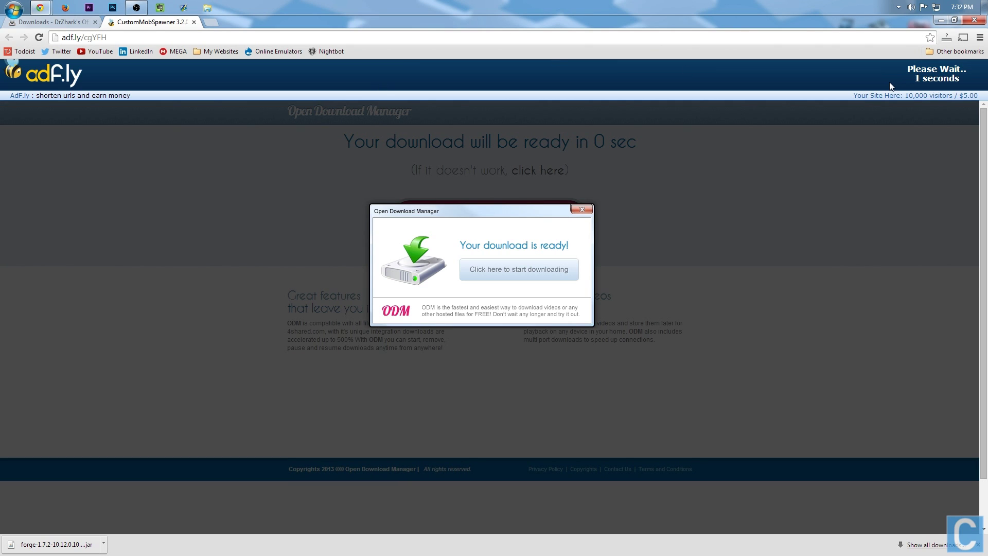
- Skip the ad, download CustomMobSpawner 3.2.0-DEV-R2.zip from MediaFire, and close the tab
left_click(917, 78)
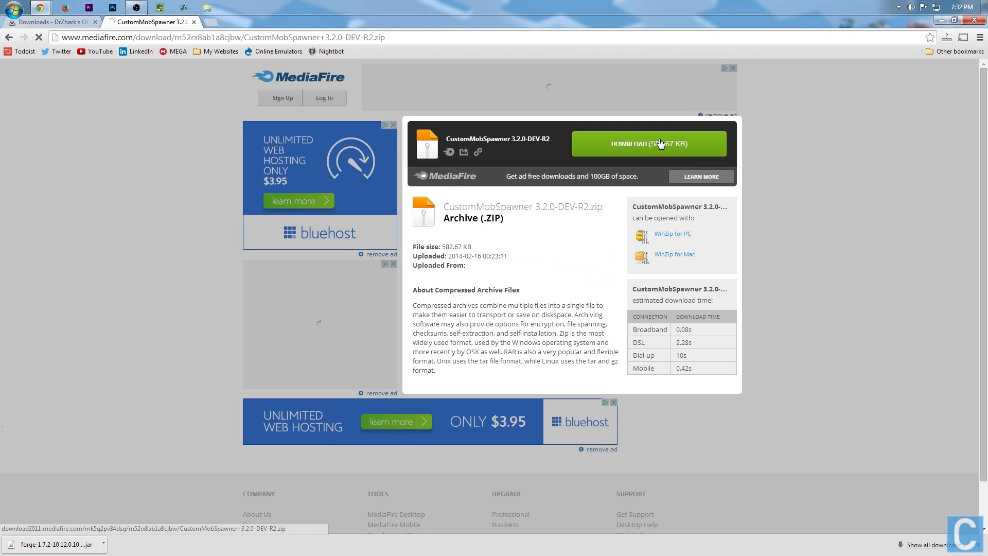
left_click(661, 144)
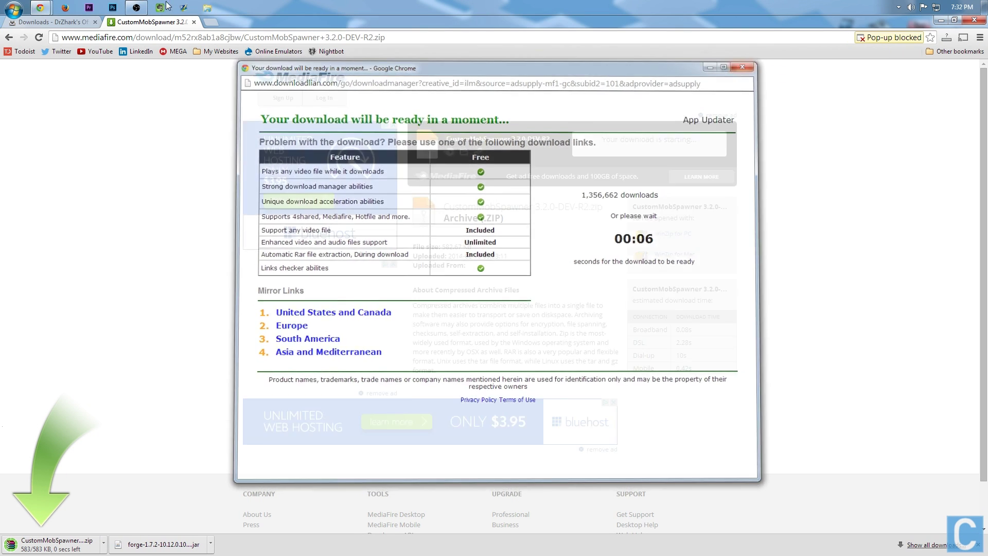
left_click(752, 61)
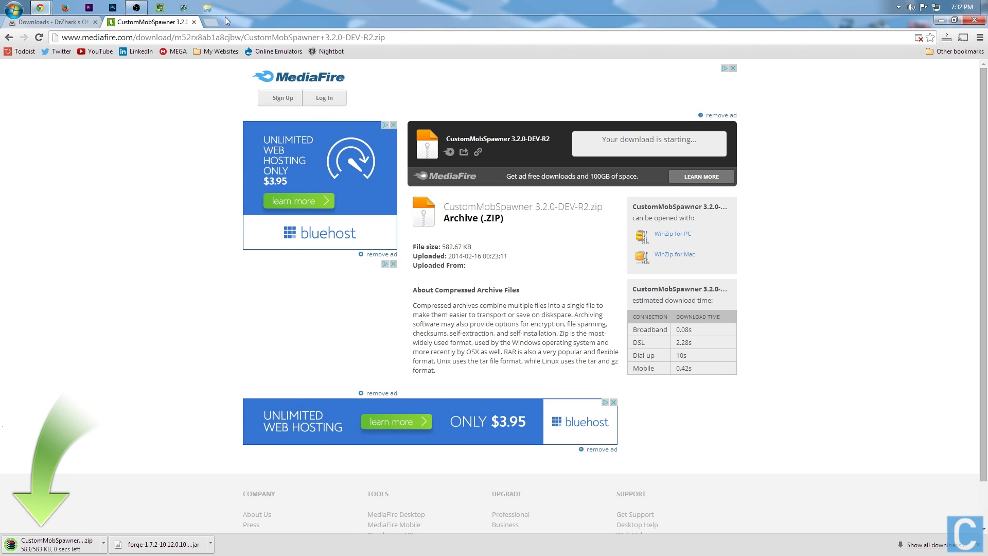
left_click(193, 22)
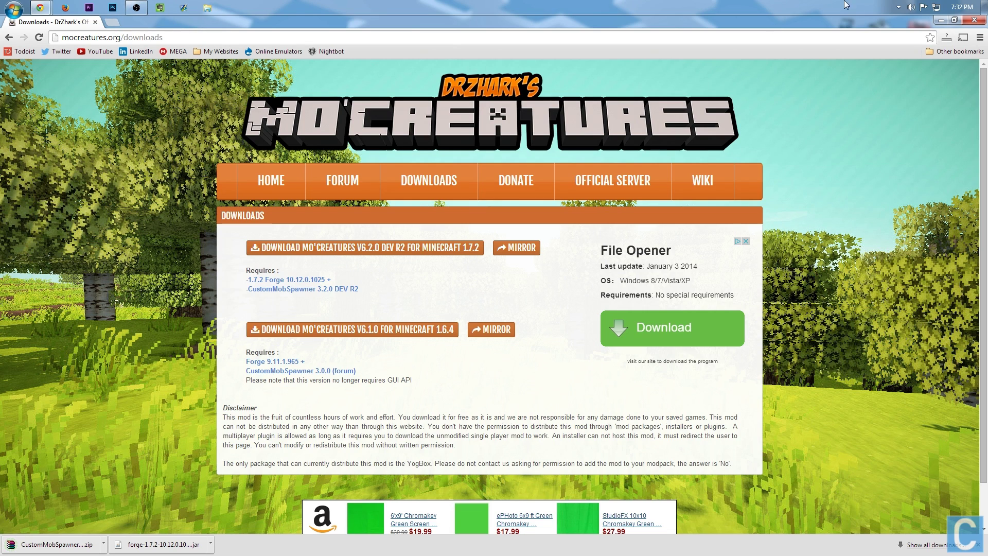
- Open the .minecraft mods folder via %appdata%
left_click(941, 21)
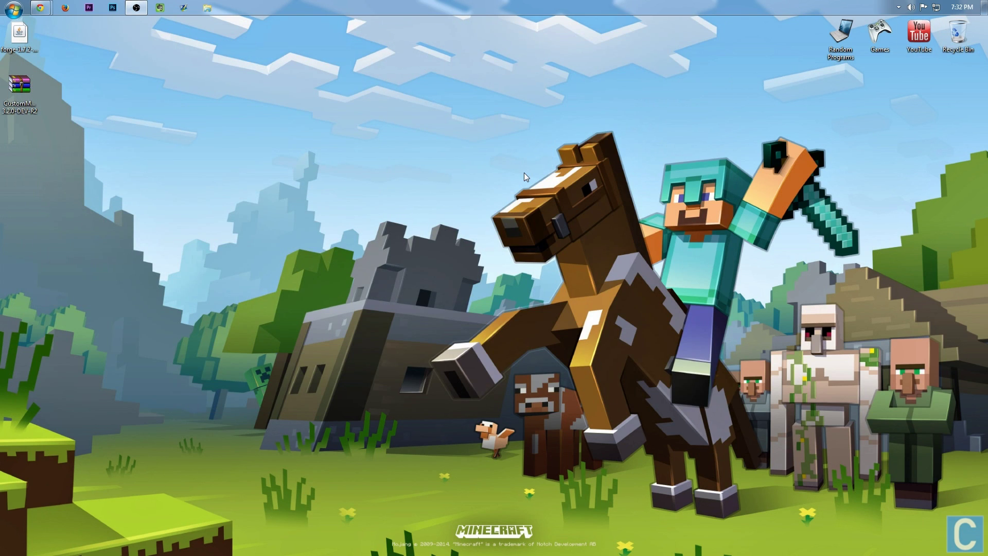
key("super+r")
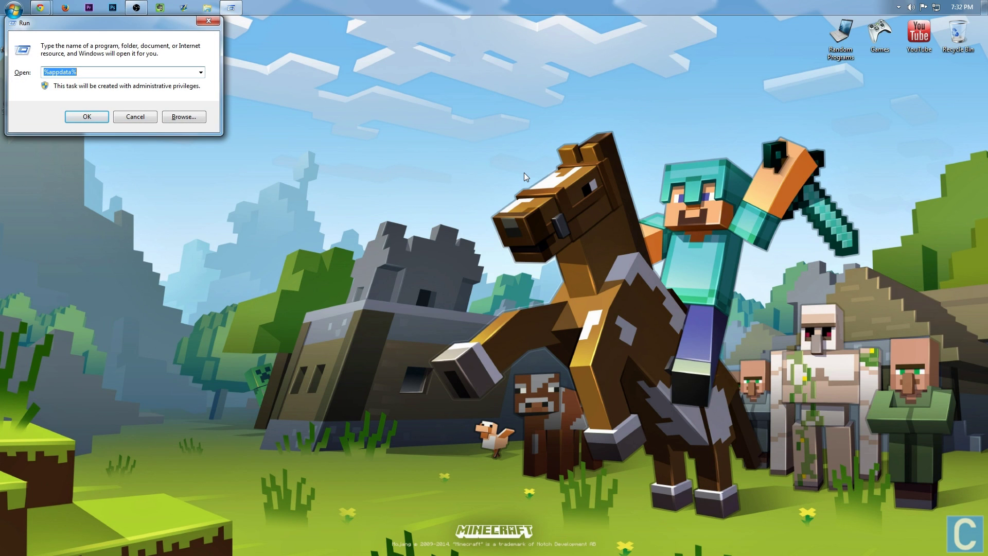
type("%appdaa")
key("BackSpace")
key("BackSpace")
type("ta")
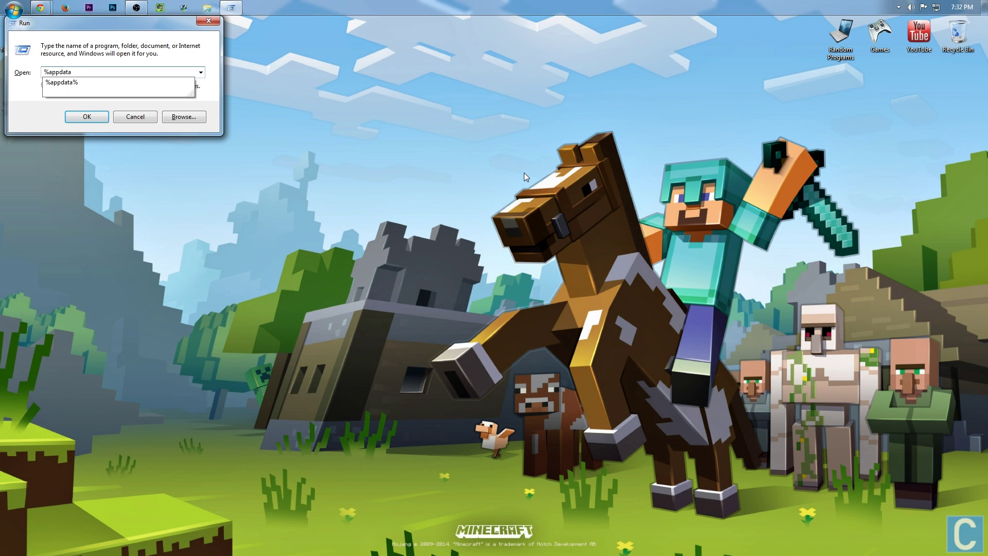
type("%")
key("Return")
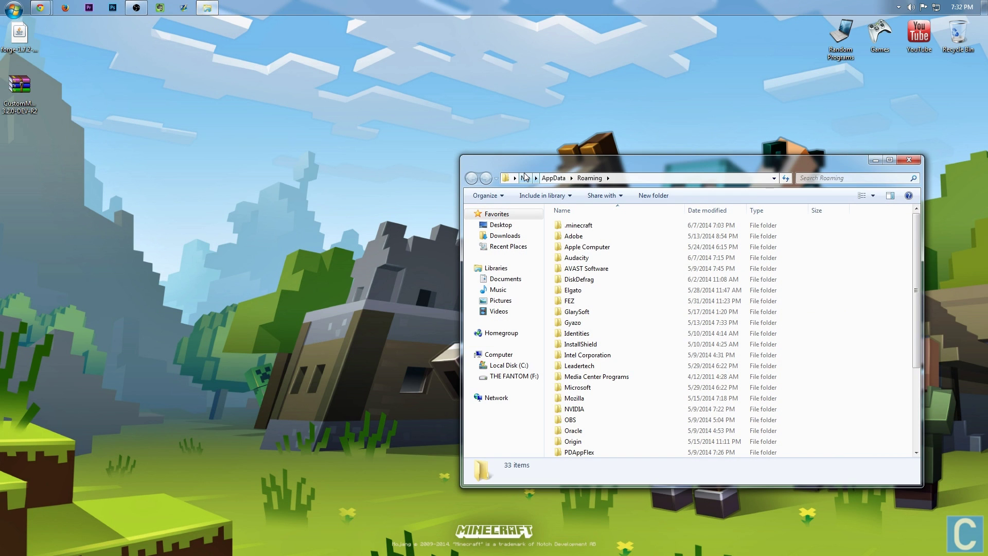
double_click(592, 228)
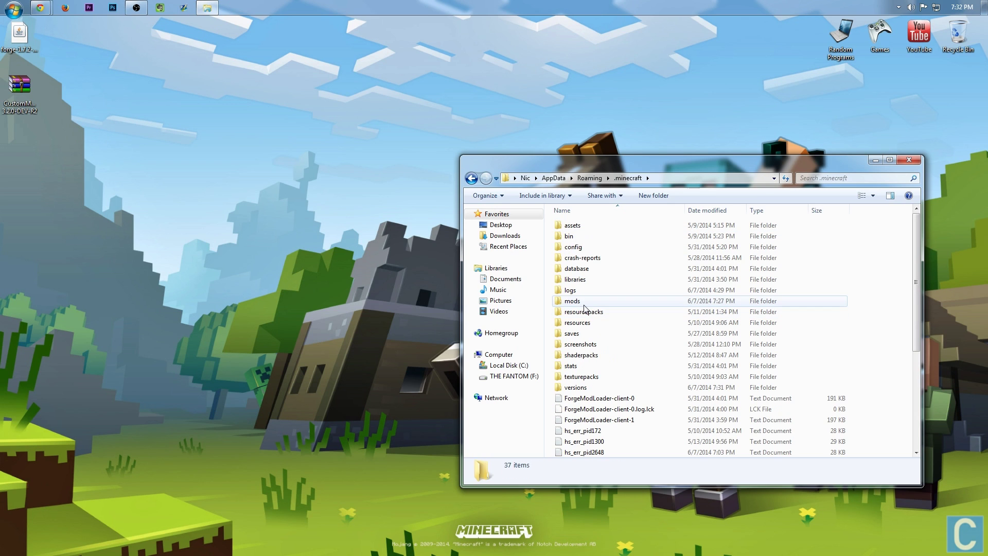
double_click(575, 301)
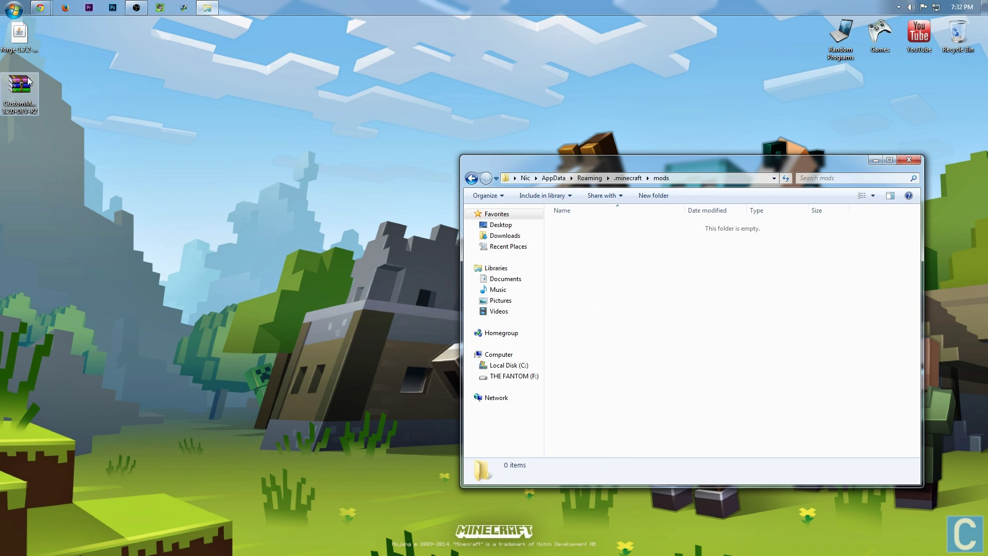
- Drag the CustomMobSpawner zip from the desktop into the mods folder
left_click_drag(16, 99, 298, 230)
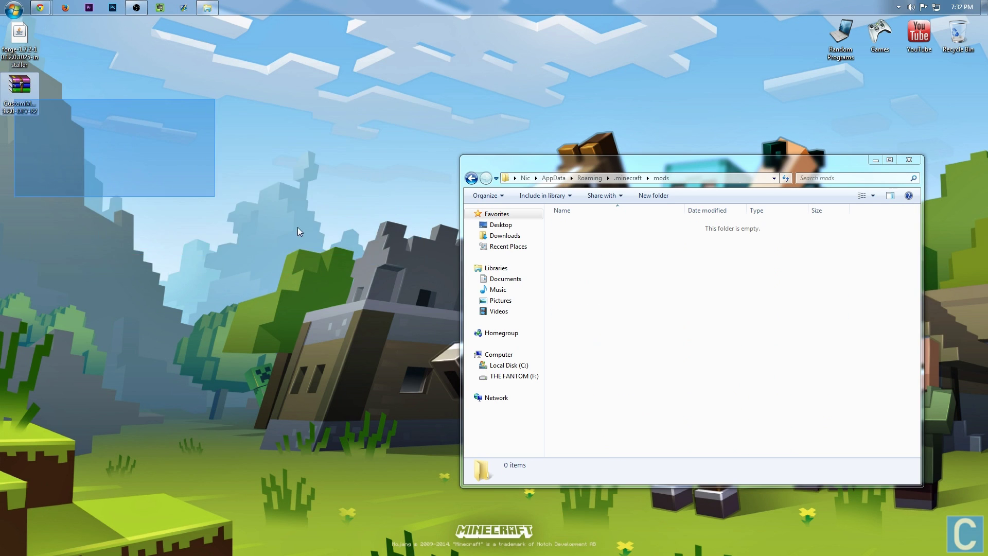
left_click_drag(13, 92, 647, 276)
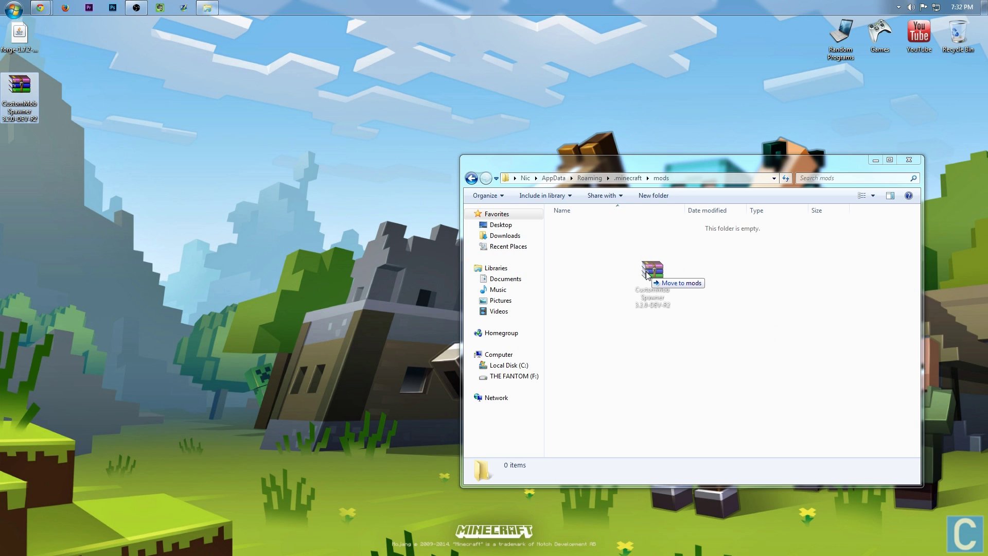
left_click(40, 7)
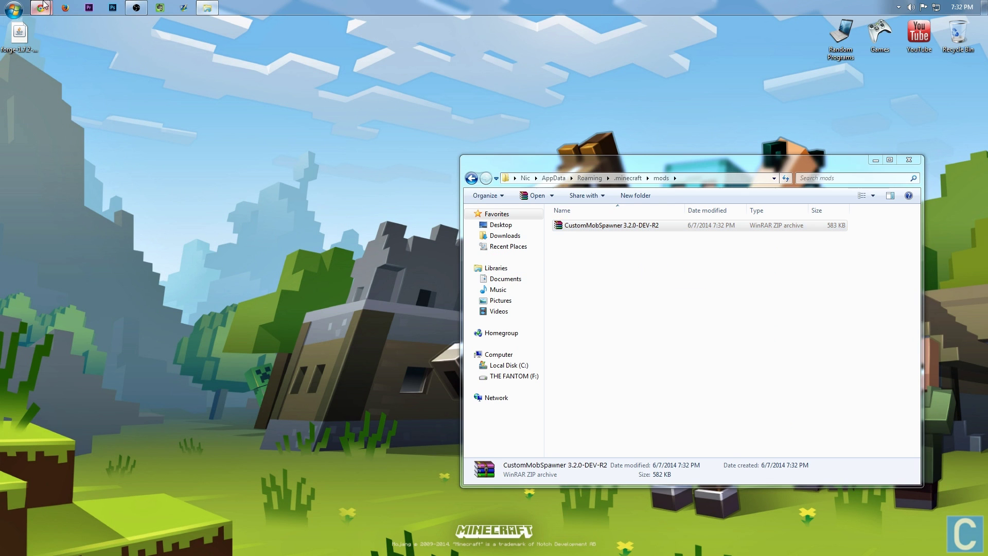
left_click(175, 65)
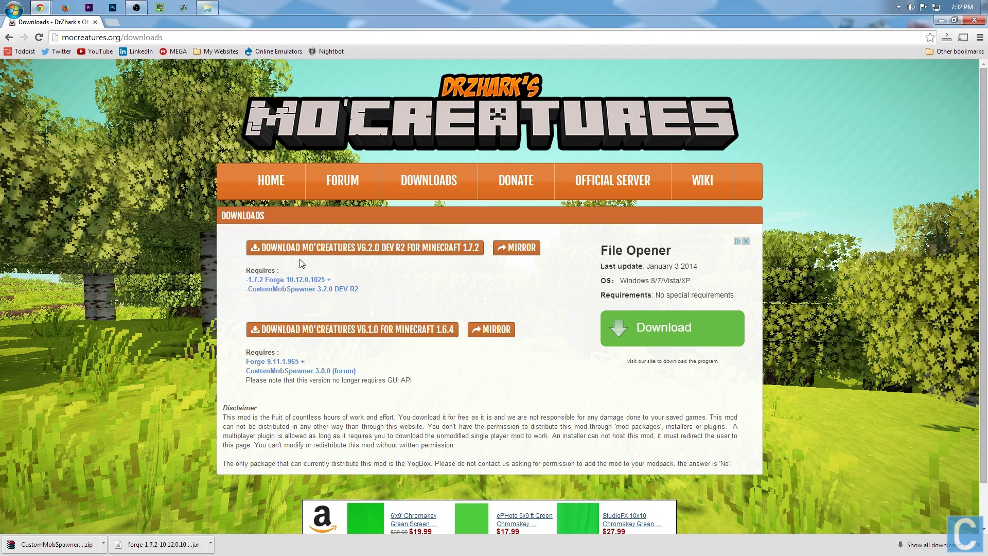
- Download MoCreatures v6.2.0-DEV-R1 for 1.7.2 via the mirror and uppit, then close Chrome
right_click(520, 240)
left_click(499, 247)
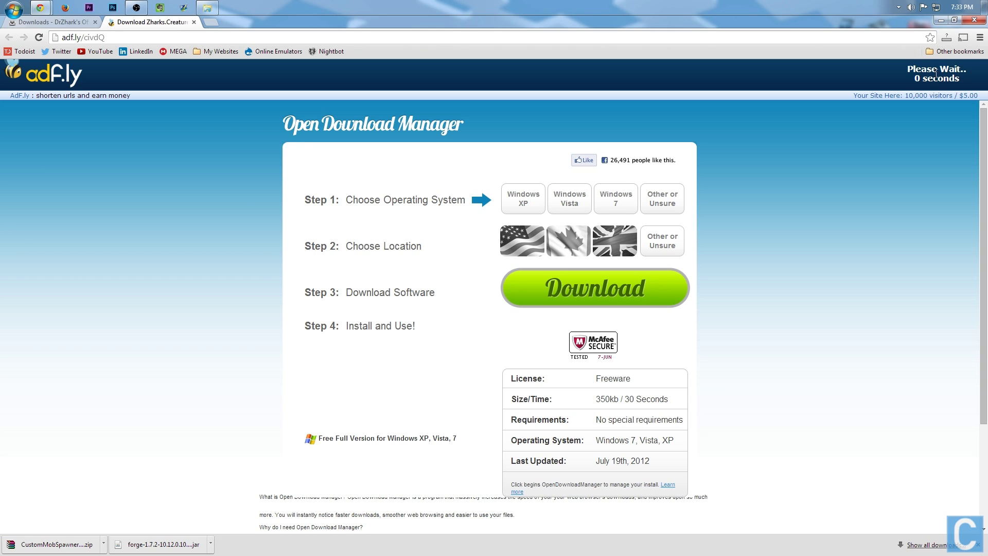
left_click(935, 80)
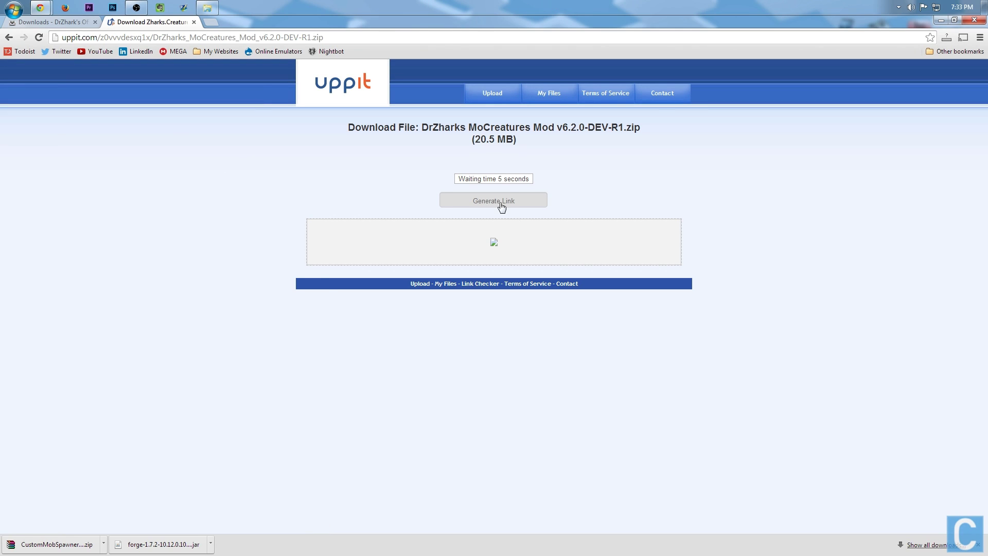
double_click(516, 180)
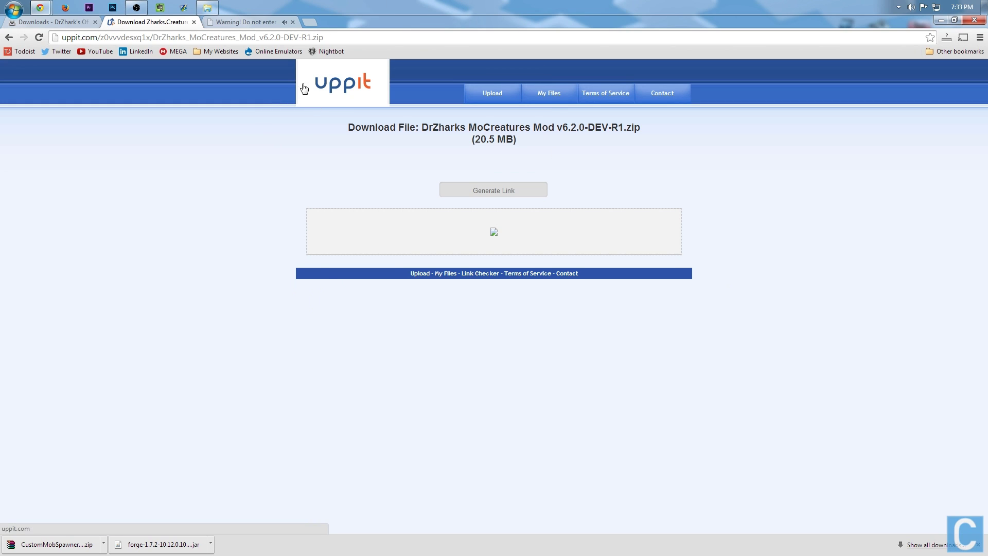
left_click(501, 194)
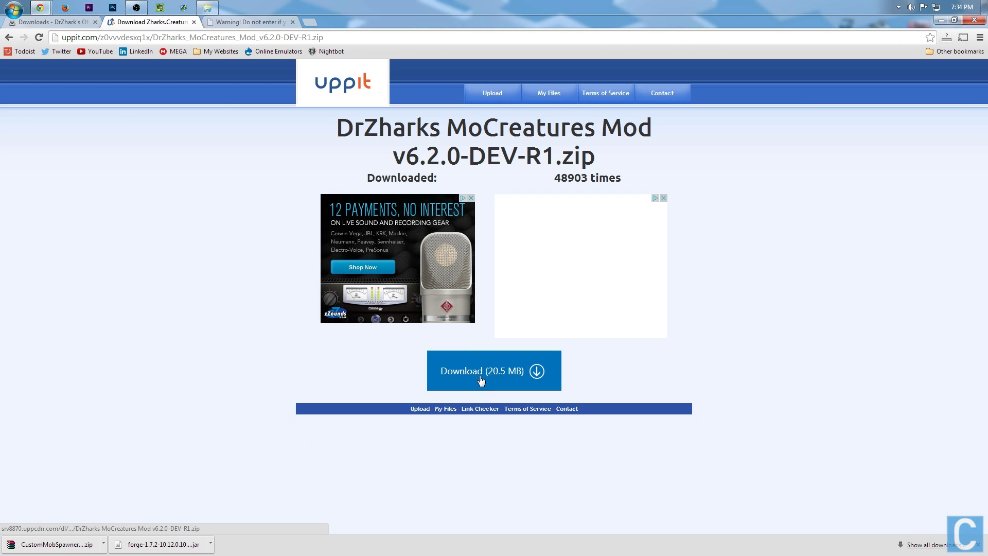
left_click(481, 372)
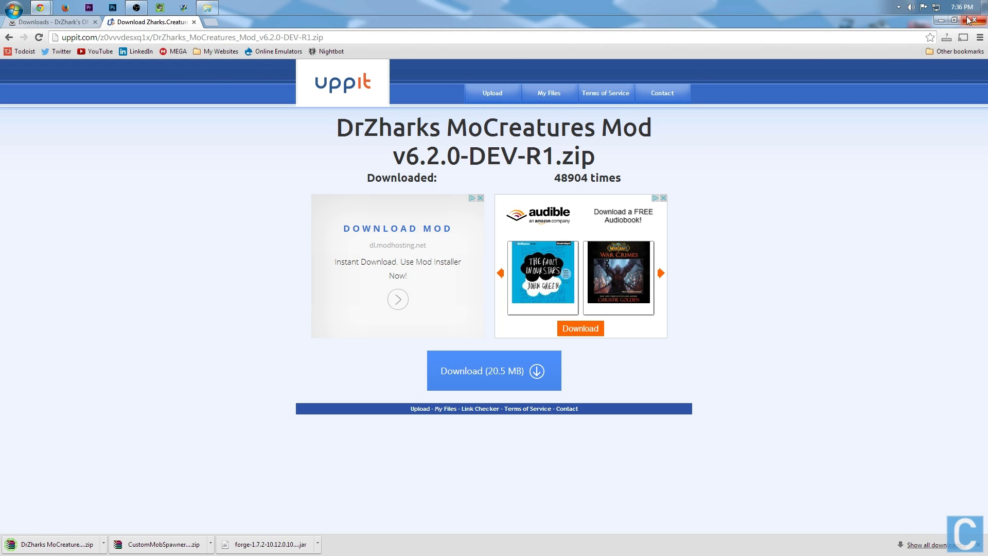
left_click(970, 21)
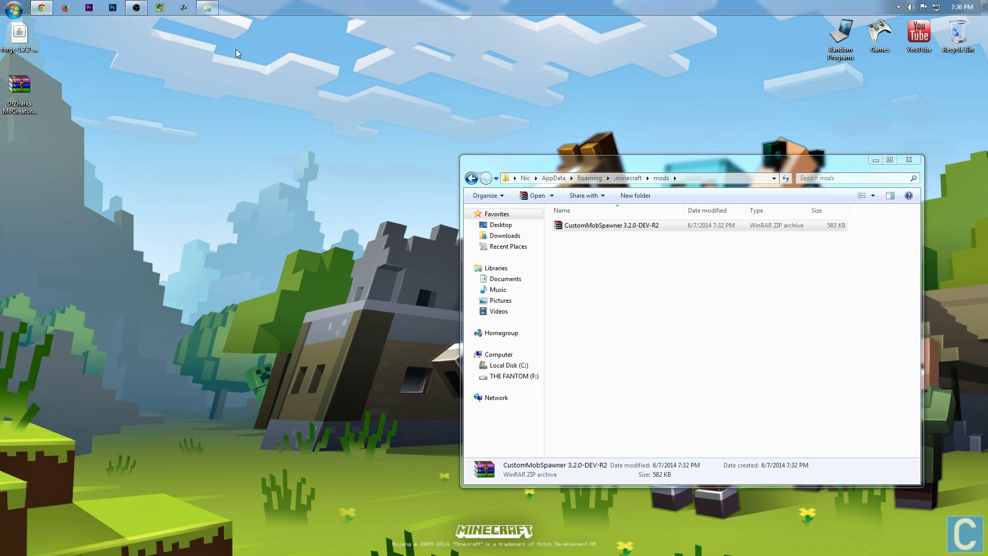
- Move the DrZharks MoCreatures zip from the desktop into the .minecraft mods folder
key("super+r")
key("Return")
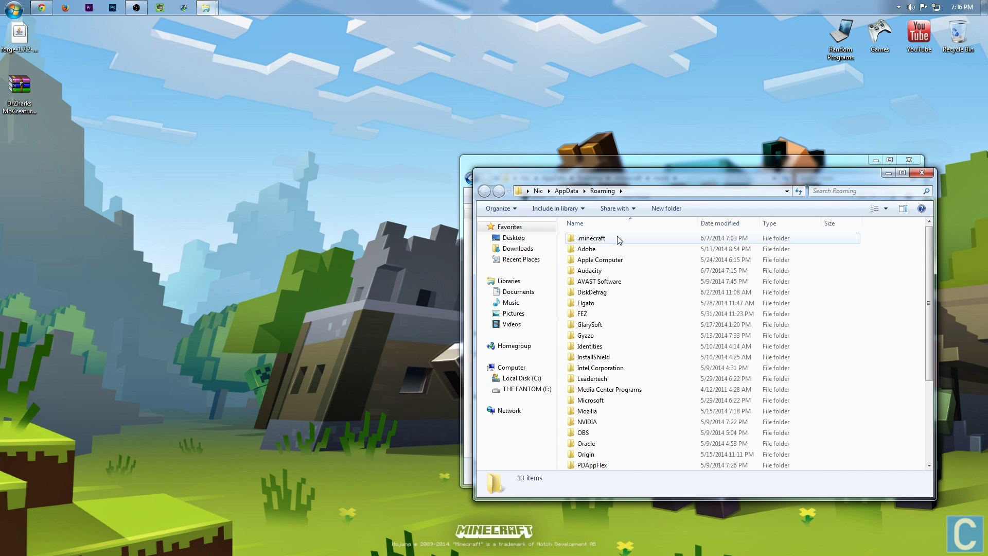
double_click(618, 238)
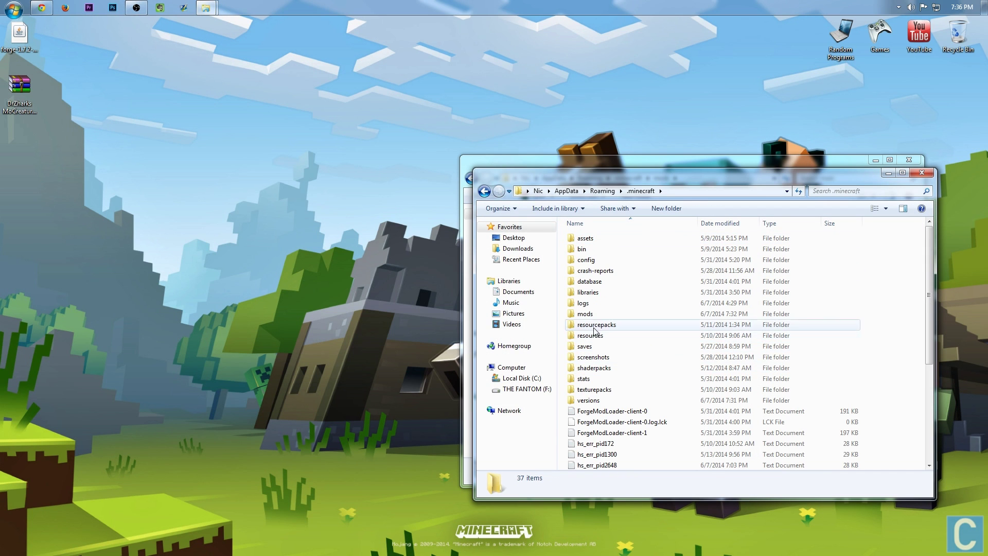
double_click(585, 313)
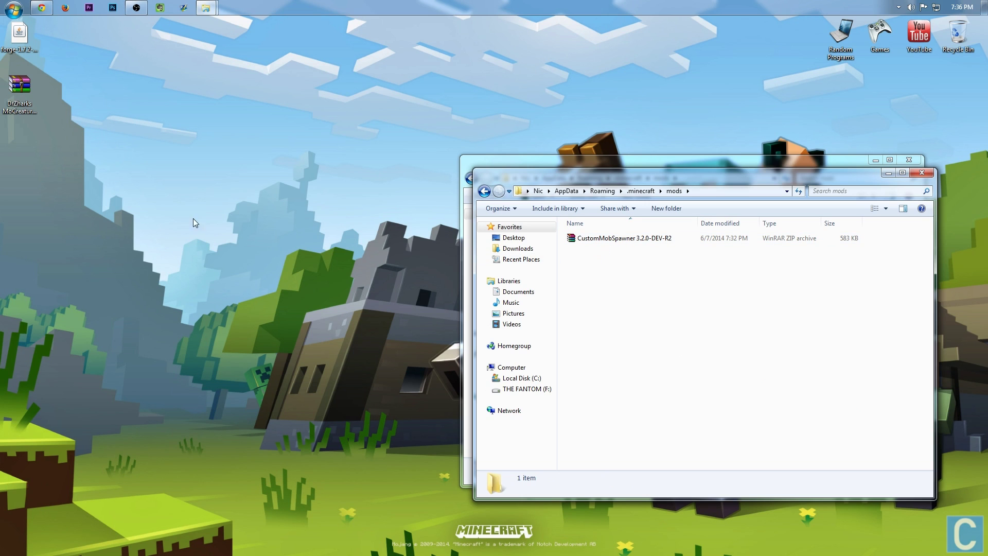
left_click(22, 89)
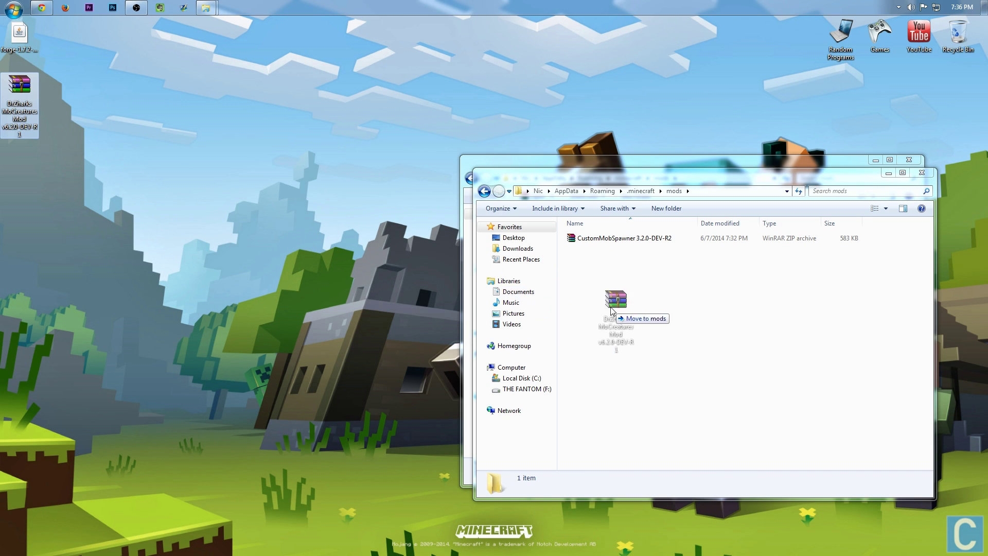
left_click_drag(16, 94, 702, 388)
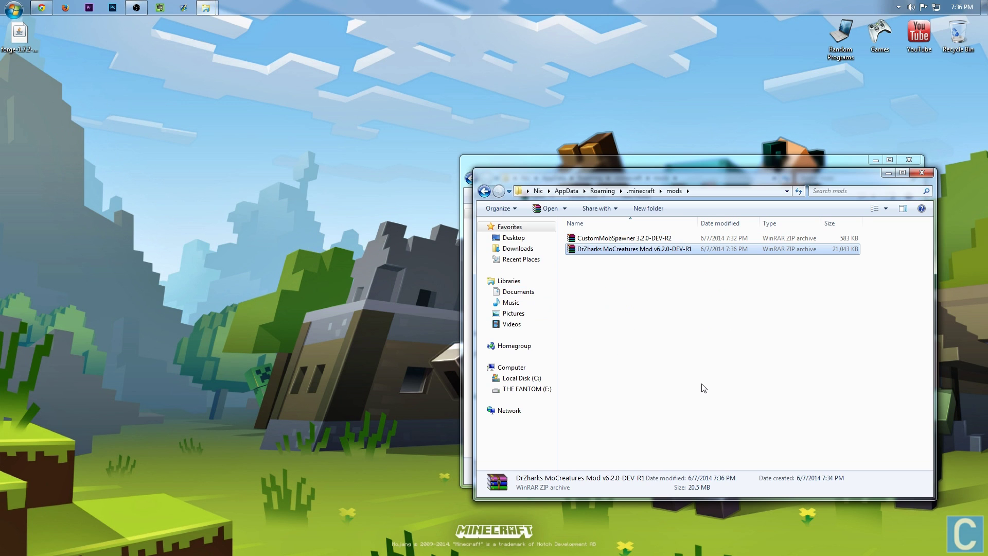
- Close the folder windows and launch Minecraft from Games > Minecraft
left_click(915, 175)
left_click(909, 159)
double_click(865, 32)
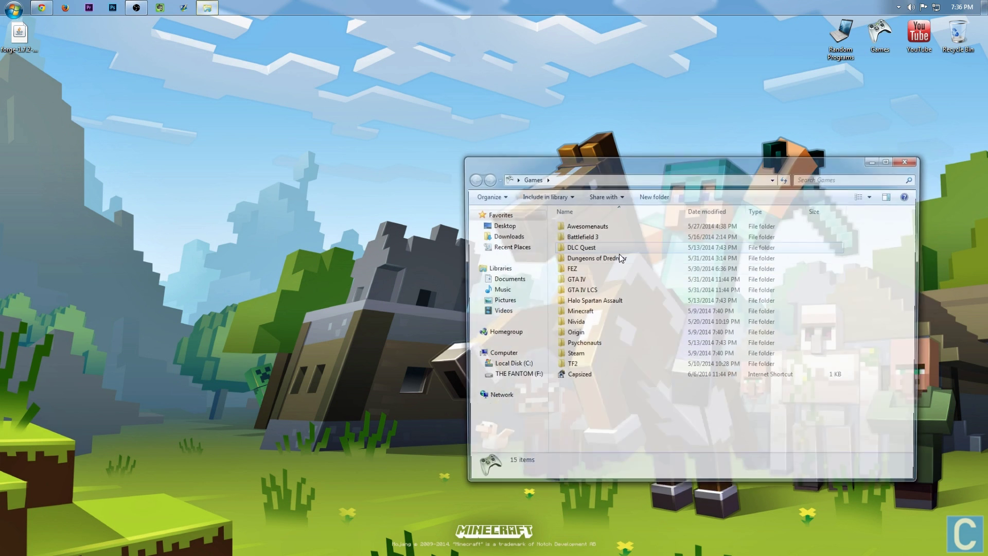
left_click(577, 313)
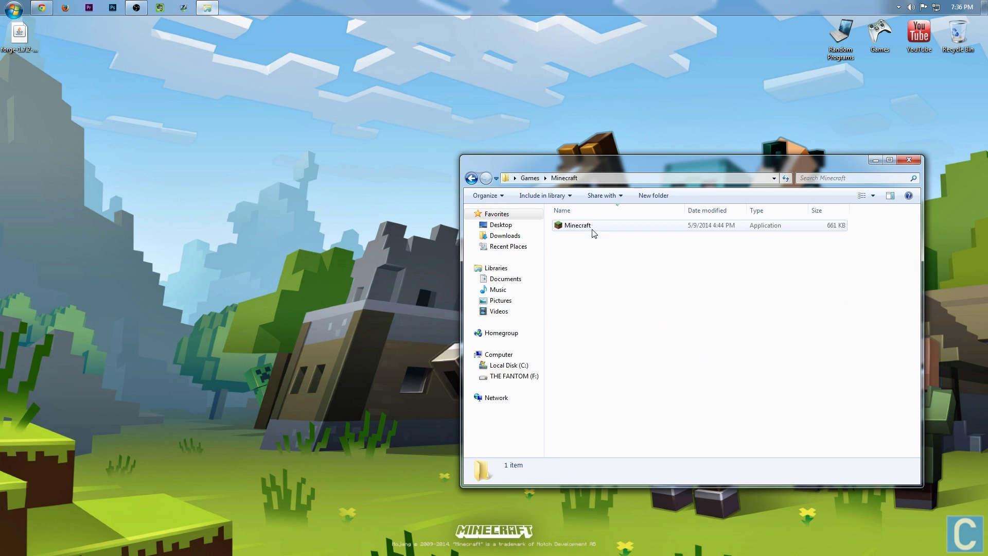
double_click(593, 230)
- Switch the launcher to the other player profile
left_click(911, 159)
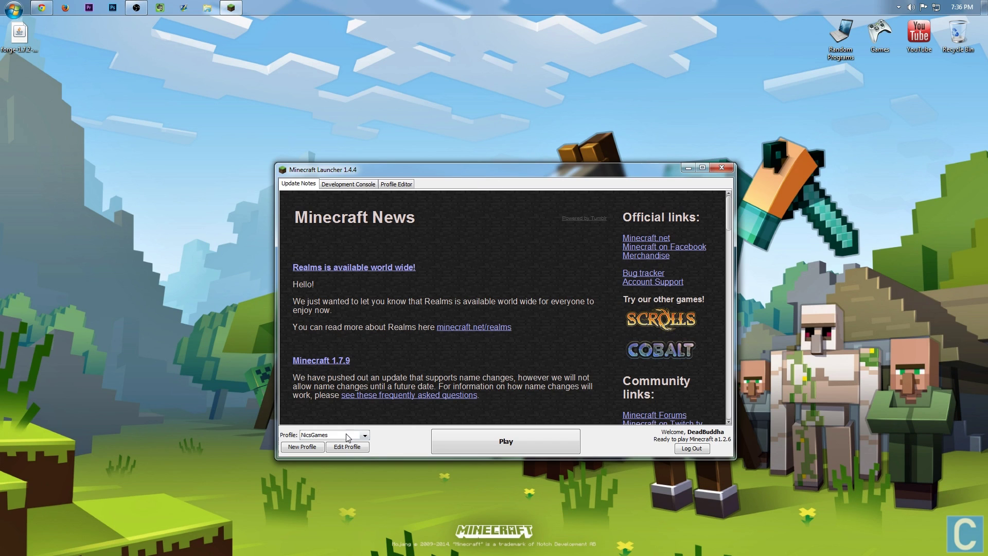
left_click(348, 437)
left_click(345, 434)
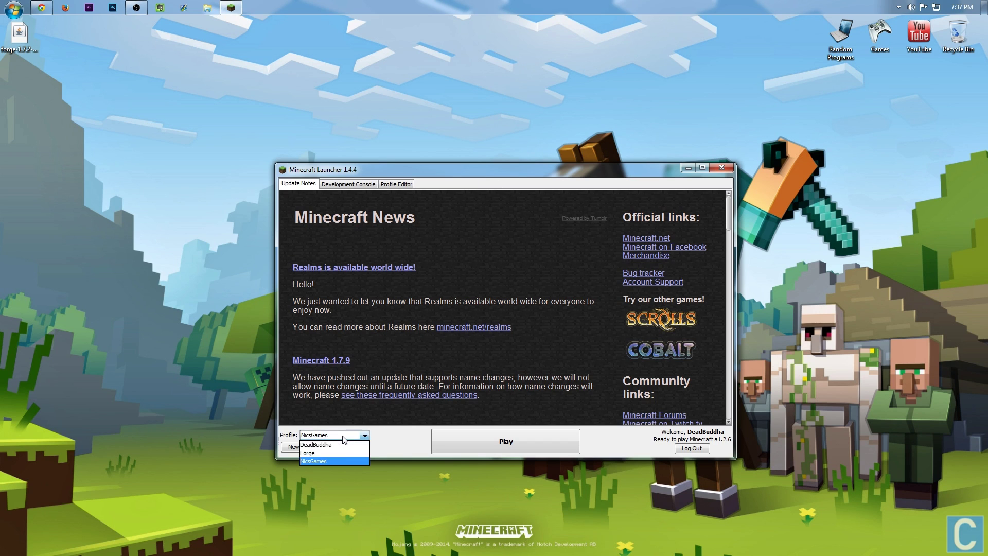
left_click(344, 448)
- Set the profile's version to release 1.7.2-Forge10.12.0.1025, save, and play
left_click(345, 448)
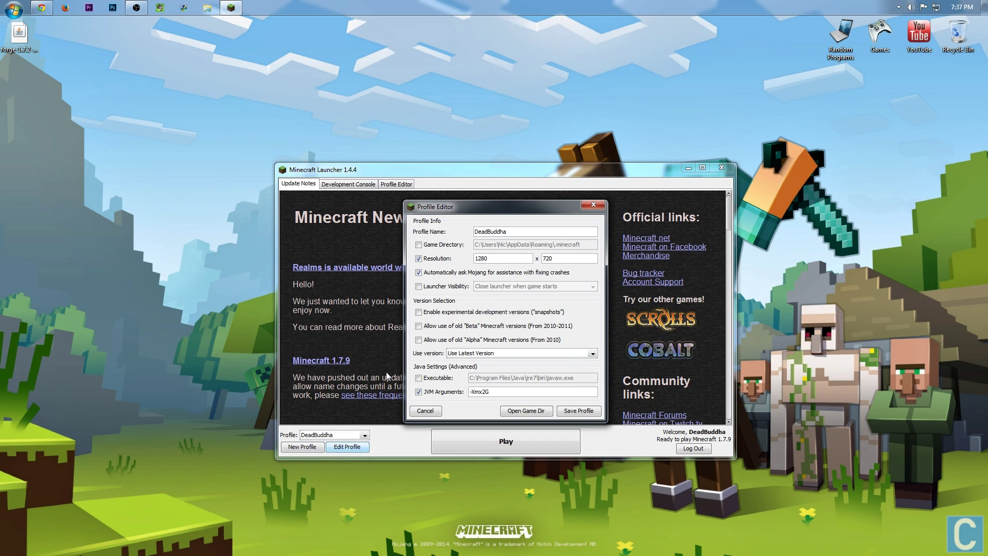
left_click(490, 352)
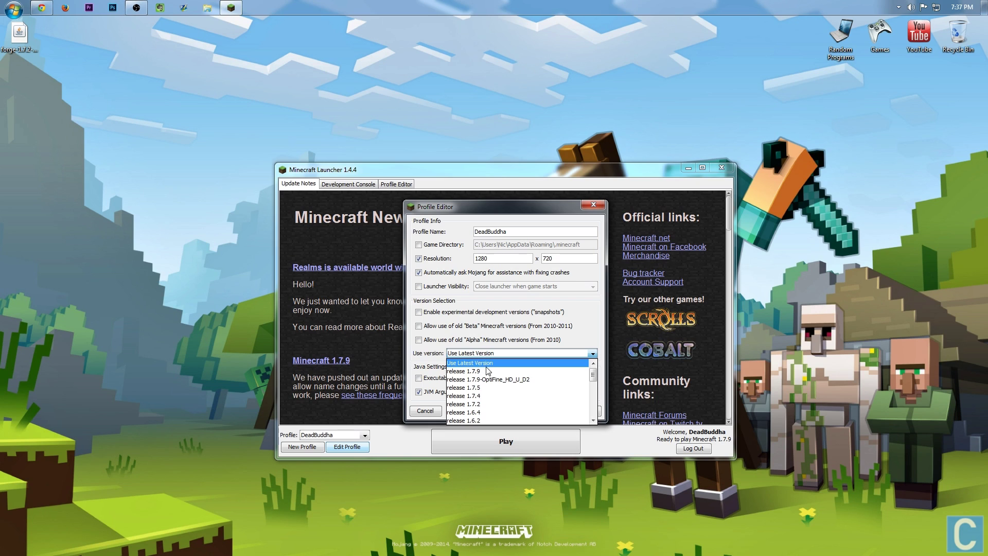
scroll(490, 386, "down", 10)
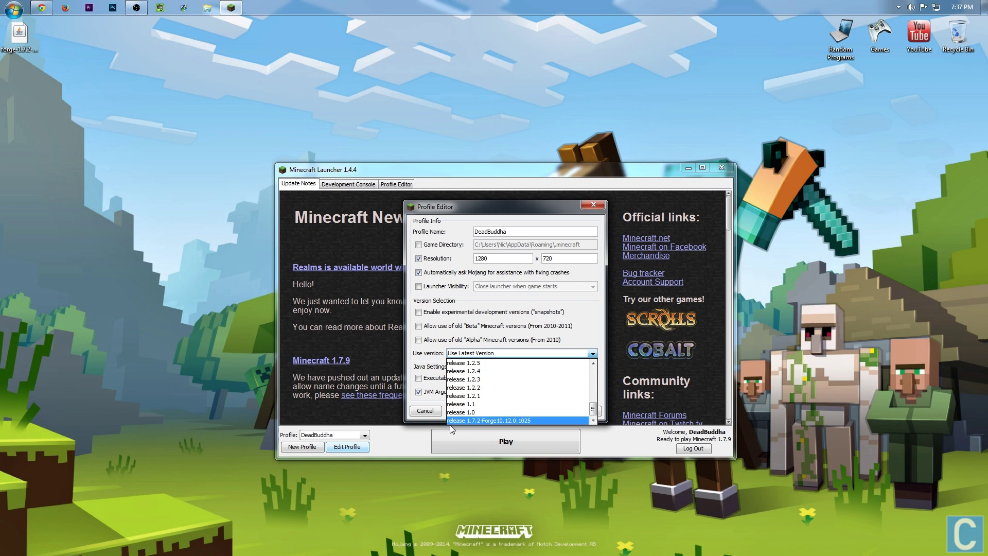
left_click(496, 421)
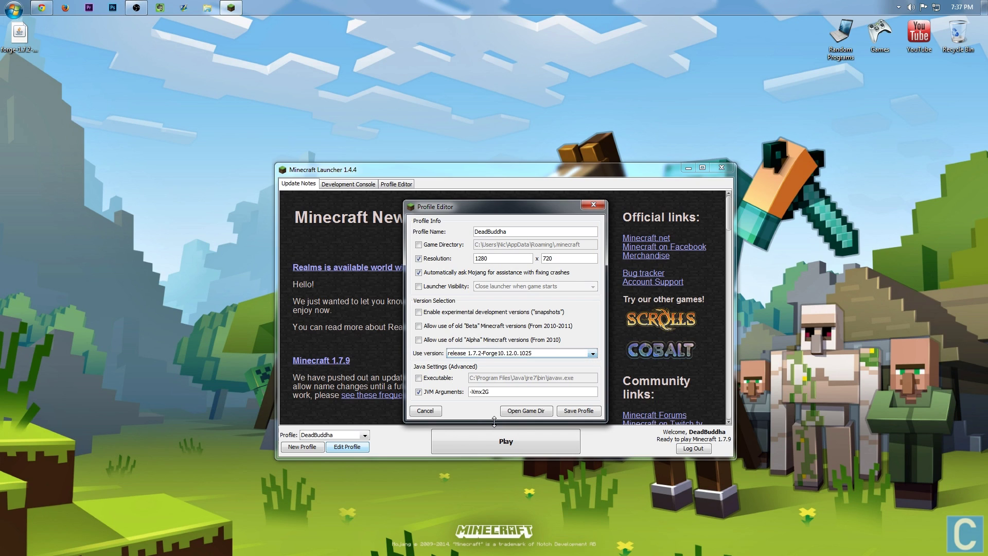
left_click(578, 410)
left_click(537, 451)
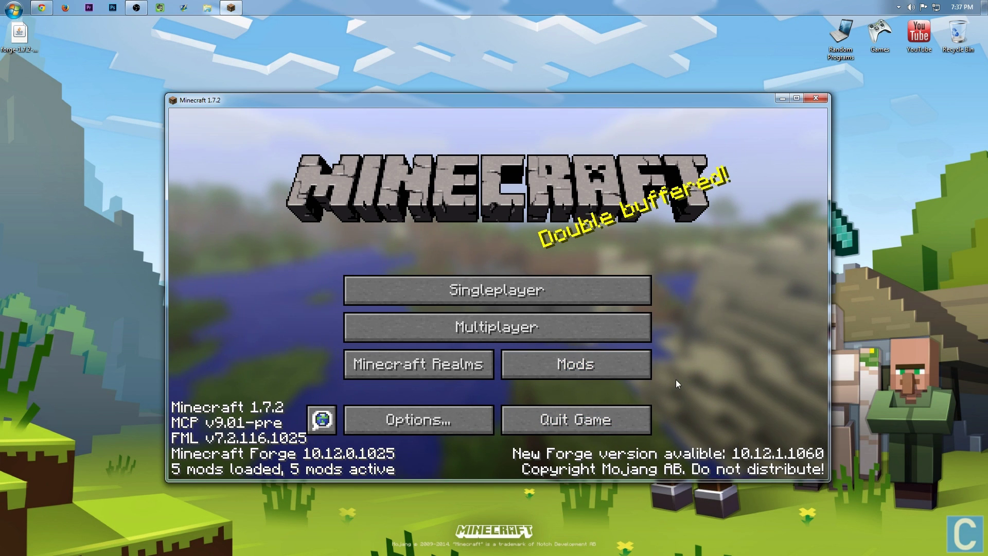
- Check the Mods list for Forge Mod Loader, CustomSpawner and Mo'Creatures
left_click(614, 370)
left_click(261, 237)
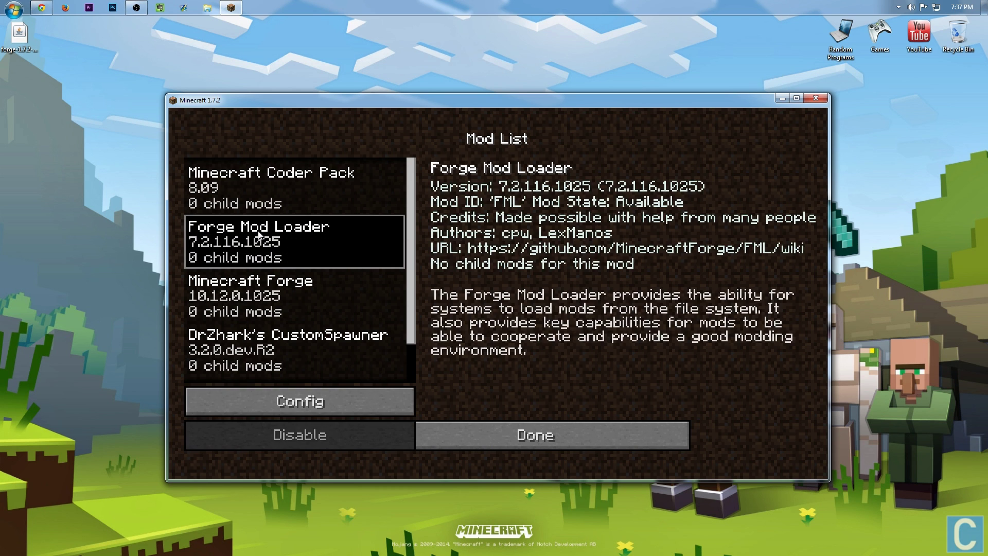
scroll(262, 255, "down", 1)
scroll(259, 309, "down", 1)
left_click(243, 308)
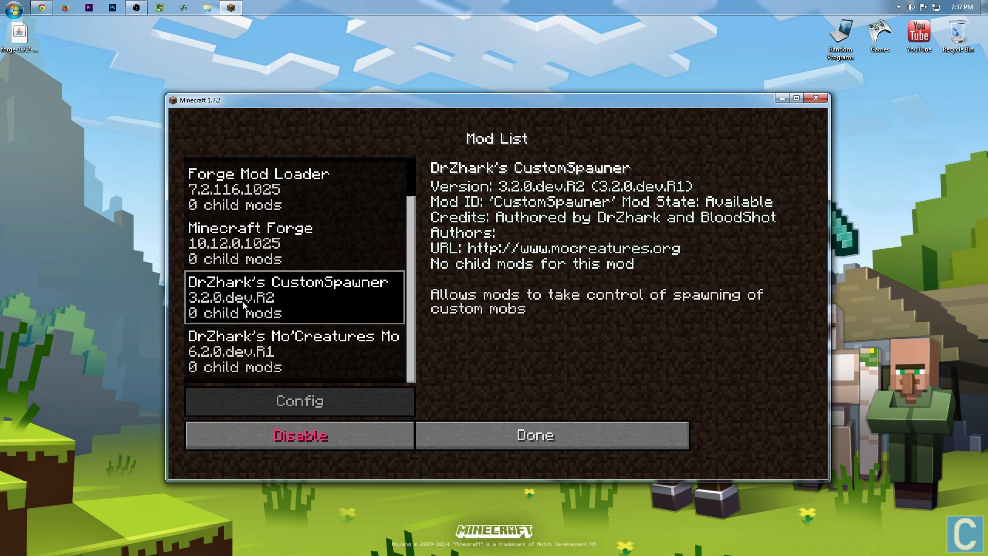
left_click(284, 341)
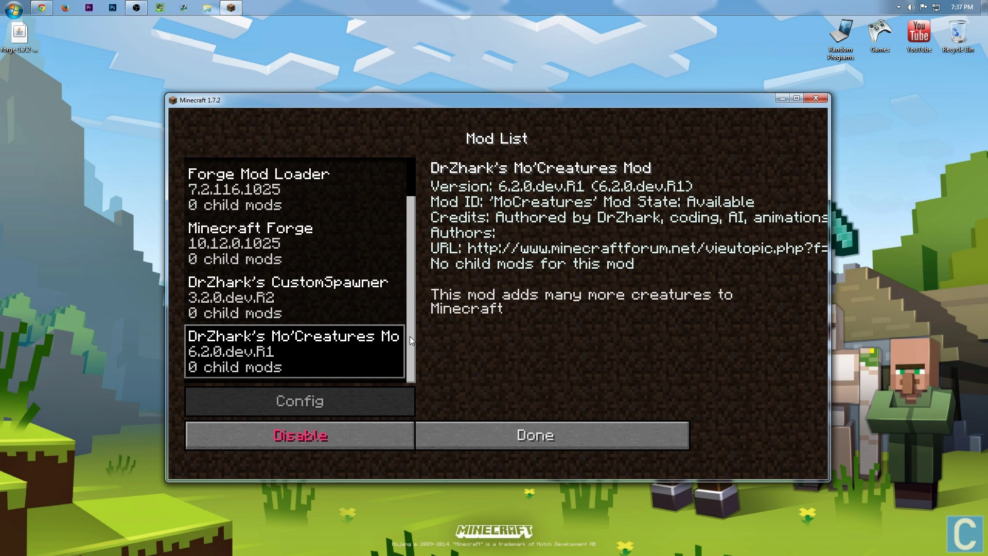
left_click(312, 307)
scroll(311, 289, "up", 1)
scroll(310, 288, "down", 1)
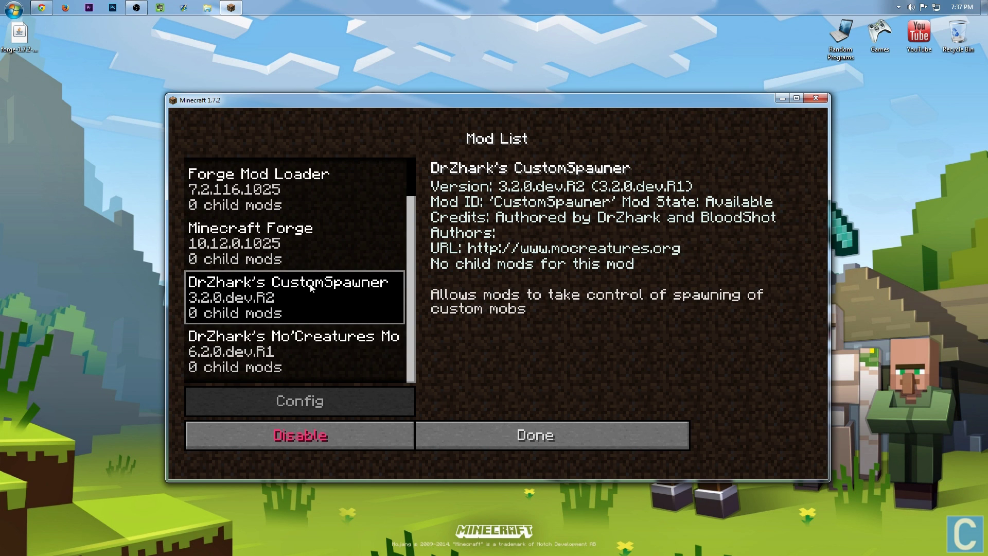
left_click(537, 432)
- Create a new singleplayer world in Creative game mode
left_click(505, 295)
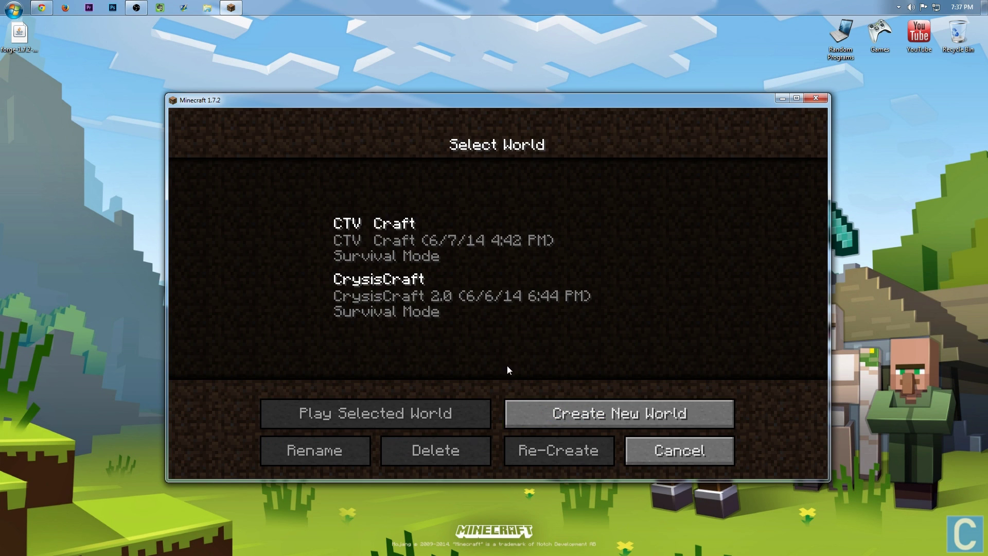
left_click(523, 413)
left_click(495, 305)
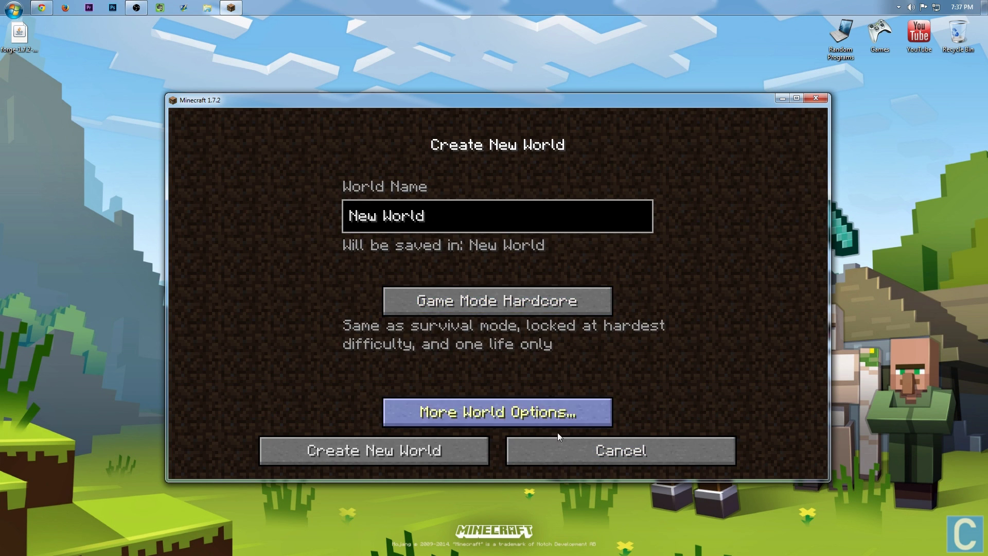
left_click(516, 309)
left_click(455, 452)
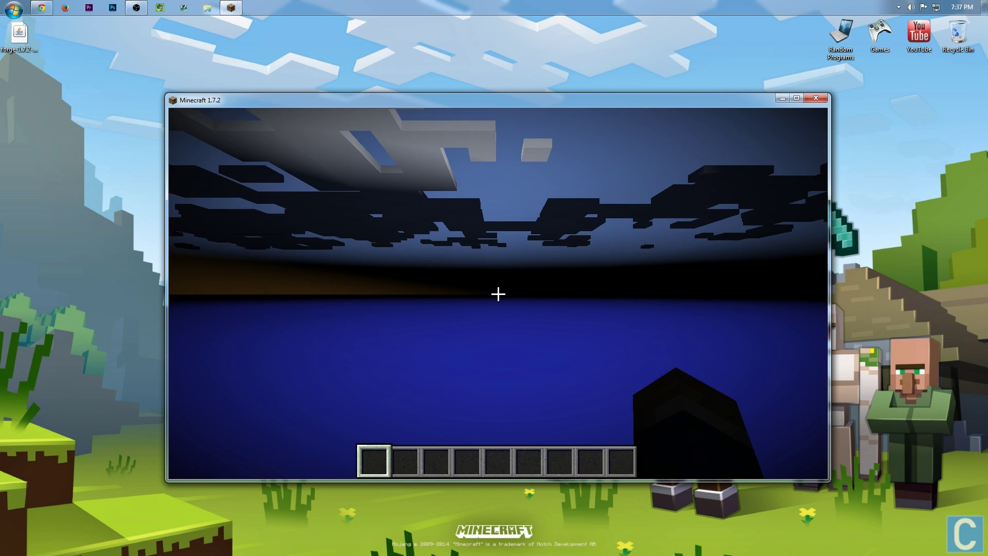
- Search the creative inventory for the Roach spawn egg
key("e")
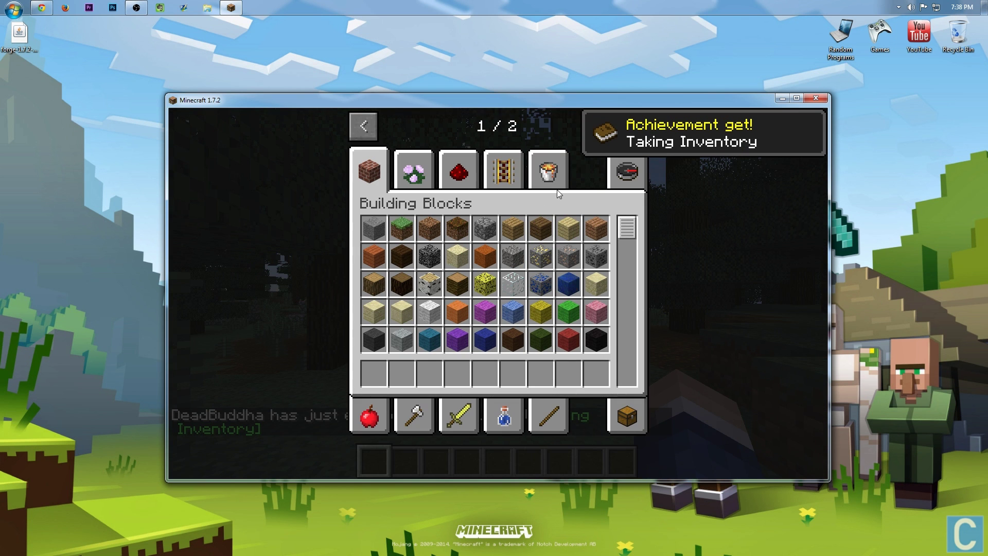
left_click(638, 187)
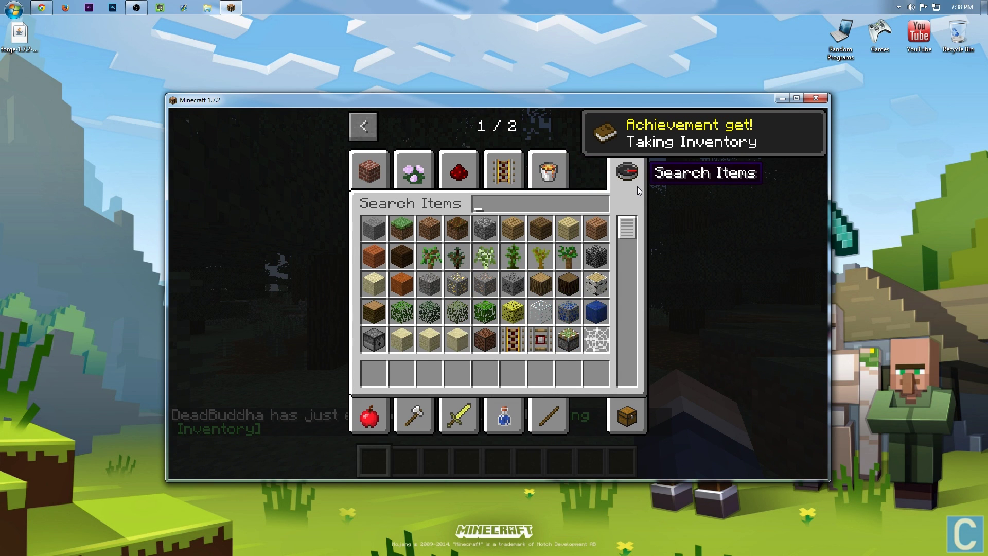
type("creat")
key("BackSpace")
key("BackSpace")
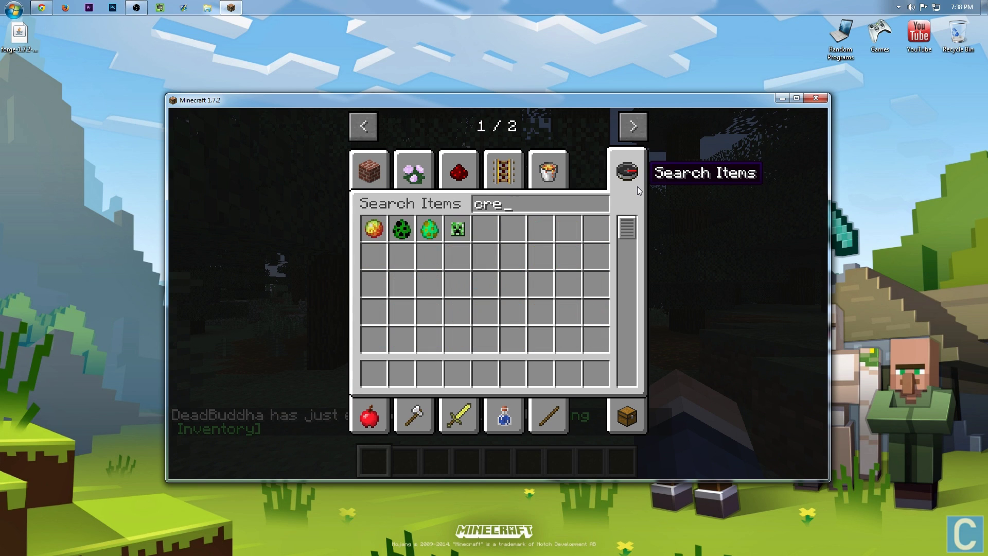
- Put the Roach spawn egg in hotbar slot 9 and spawn several roaches
left_click(429, 231)
left_click(591, 377)
key("BackSpace")
key("BackSpace")
key("BackSpace")
type("e")
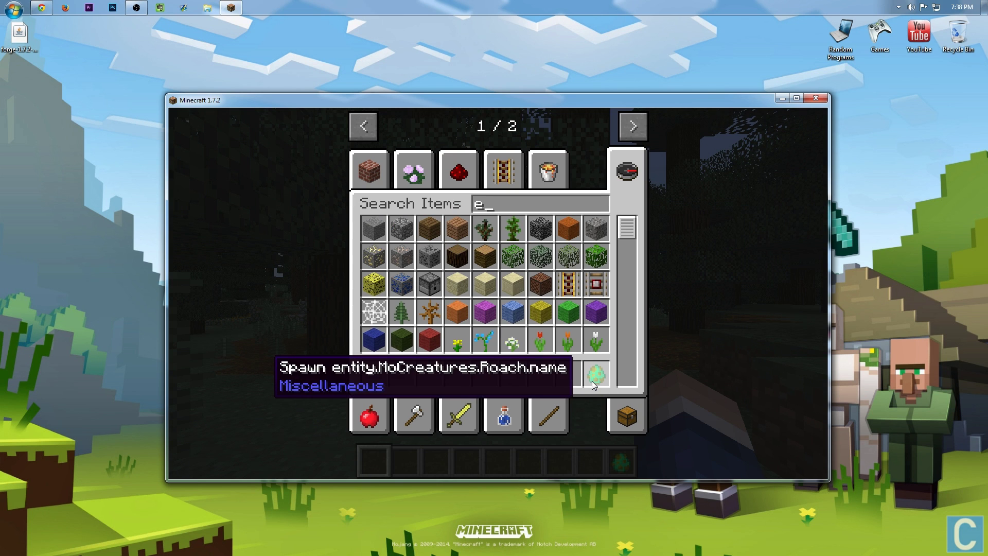
key("Escape")
scroll(498, 293, "down", 5)
scroll(498, 294, "down", 3)
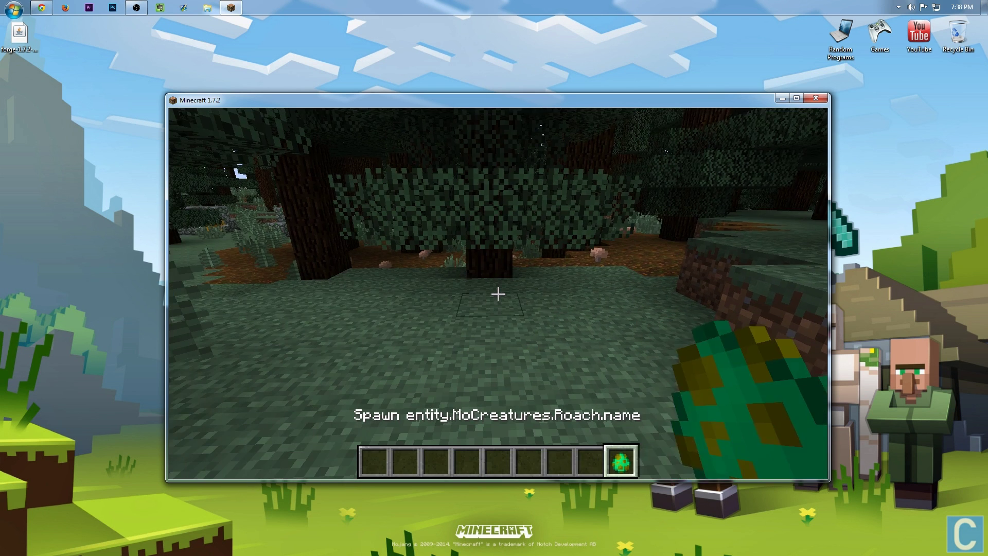
right_click(498, 293)
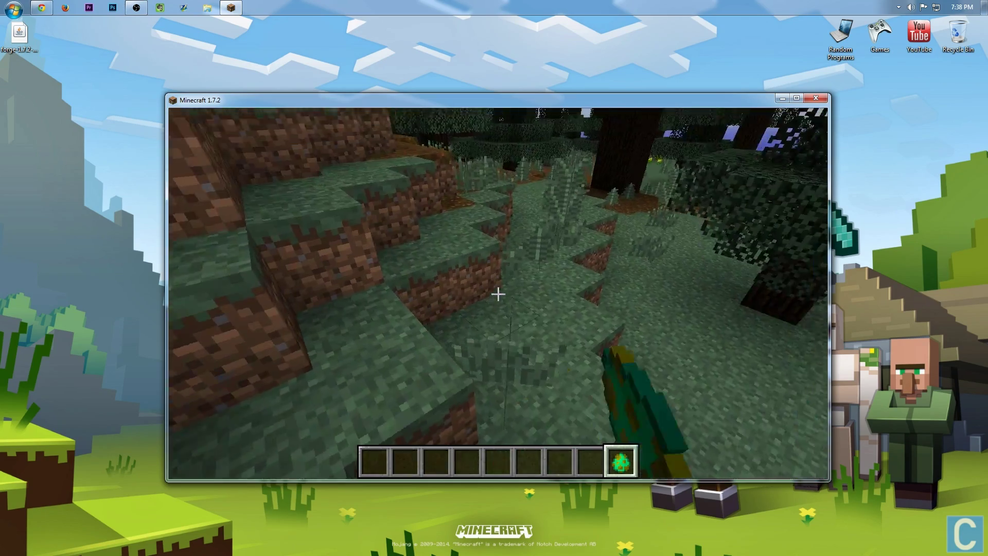
right_click(498, 294)
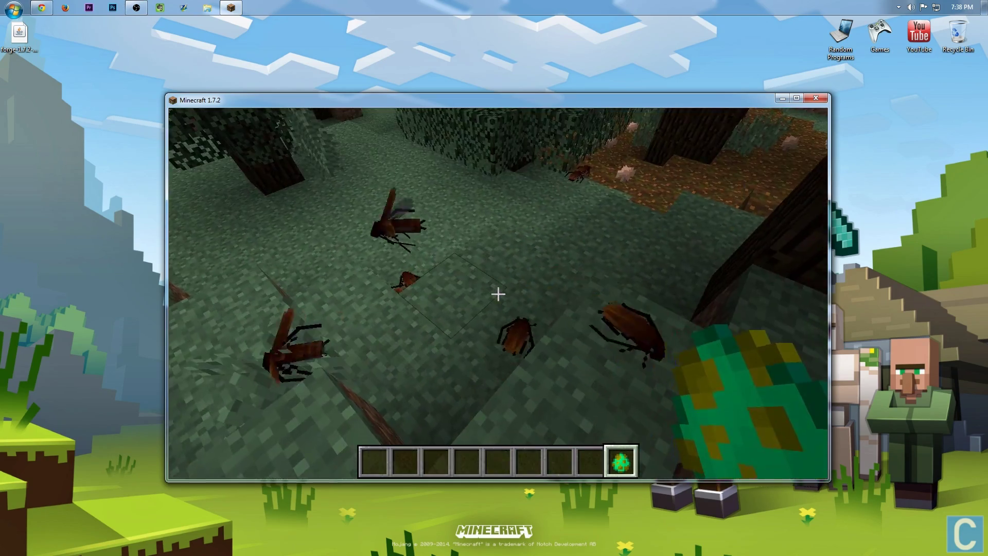